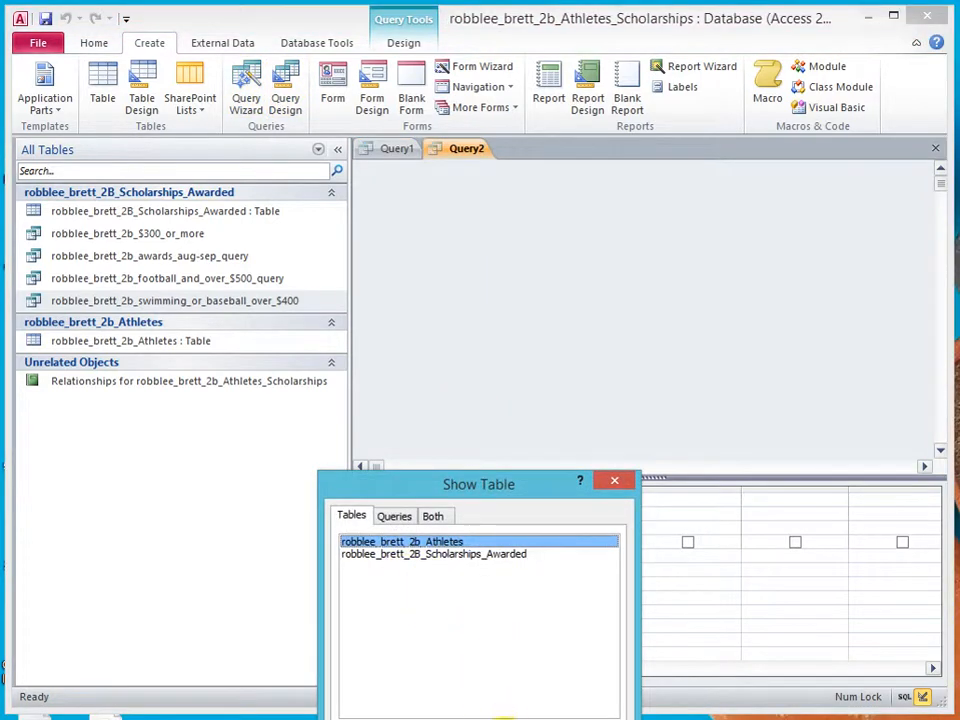
# Add the Athletes and Scholarships Awarded tables to the new query and finish choosing tables.
pyautogui.click(503, 719)
pyautogui.click(495, 555)
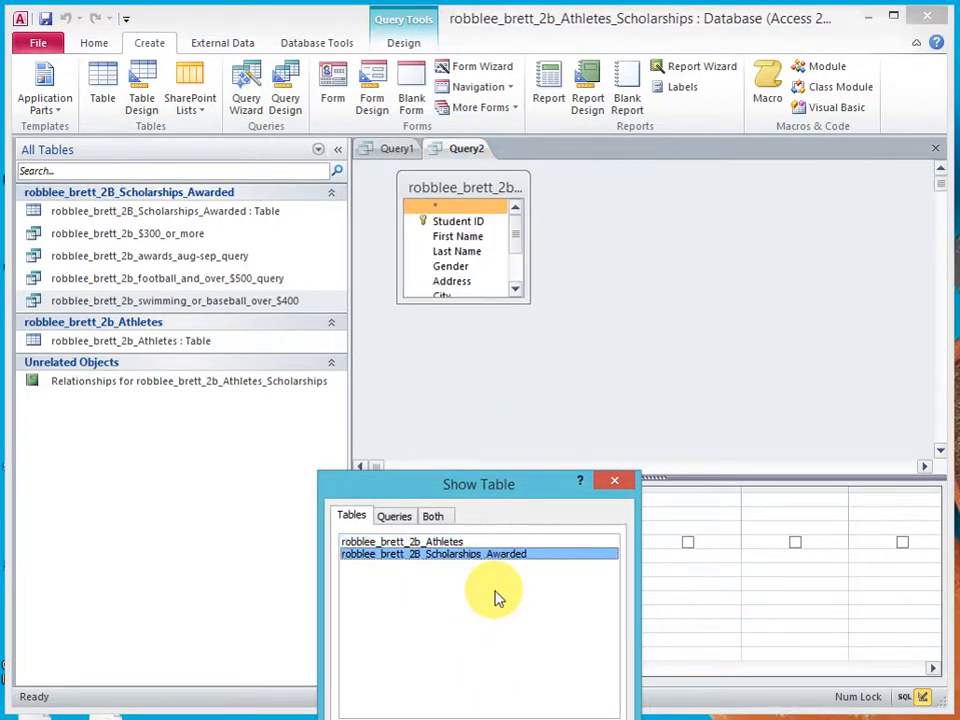
pyautogui.click(503, 719)
pyautogui.click(585, 717)
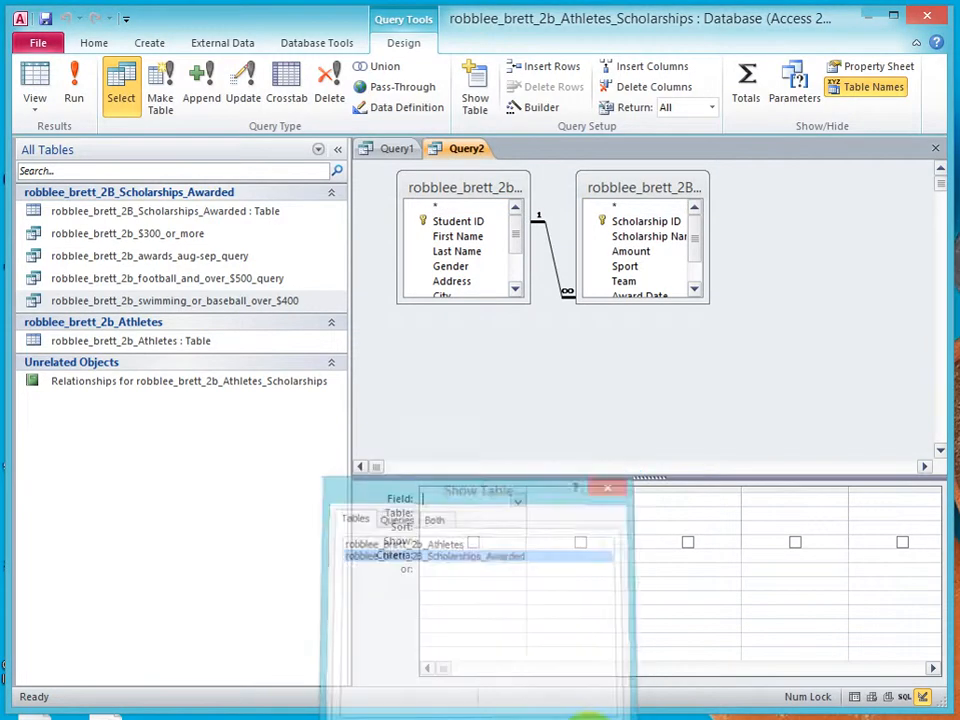
# Enlarge both table field lists and space them apart so their full titles and more fields are readable.
pyautogui.moveTo(655, 190); pyautogui.dragTo(711, 197)
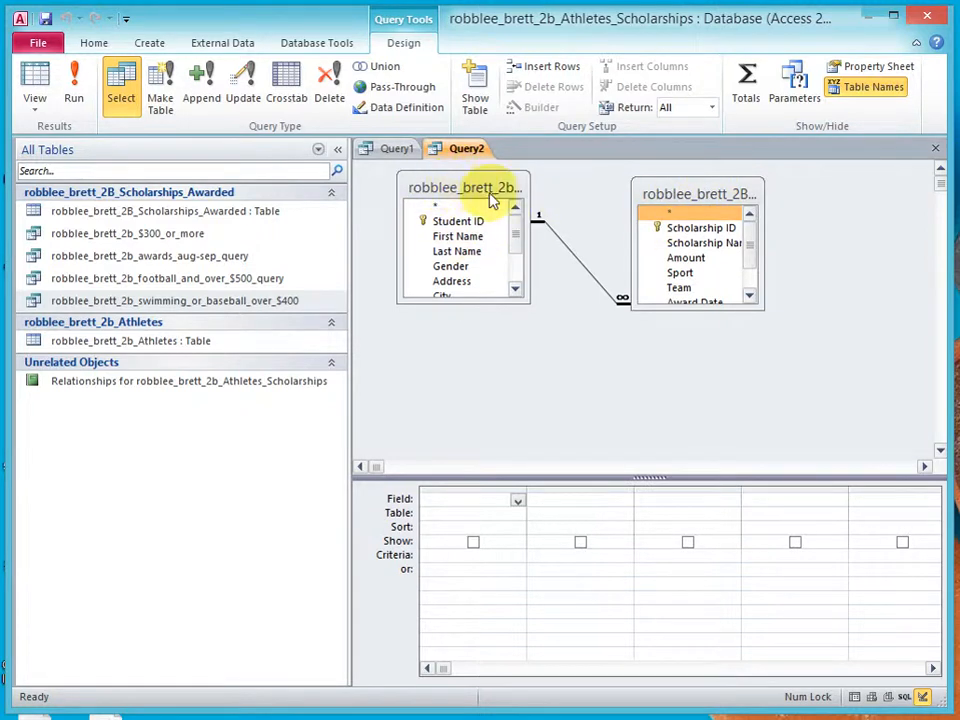
pyautogui.moveTo(527, 294); pyautogui.dragTo(597, 352)
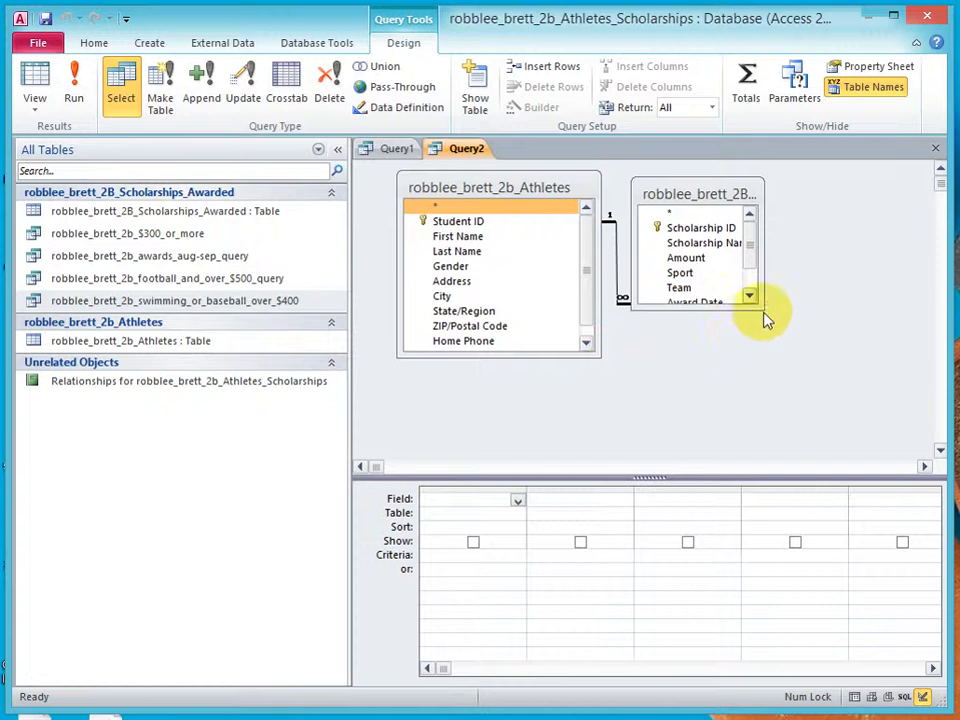
pyautogui.moveTo(759, 309); pyautogui.dragTo(911, 372)
pyautogui.moveTo(521, 189); pyautogui.dragTo(487, 186)
pyautogui.moveTo(729, 189); pyautogui.dragTo(746, 189)
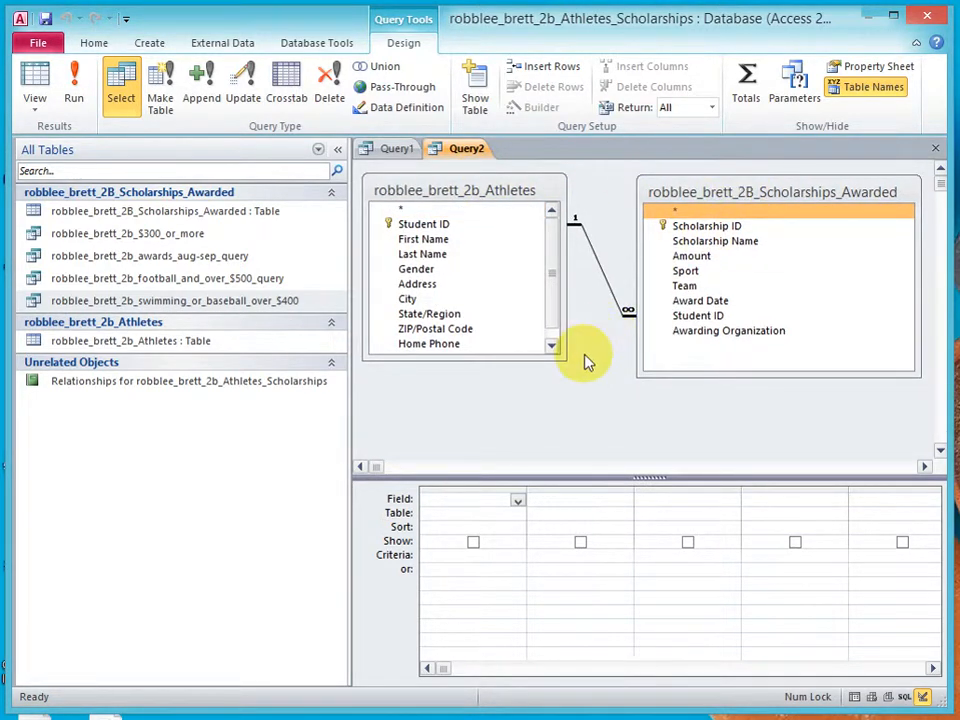
# Examine the Student ID fields that join the Athletes table to the Scholarships Awarded table.
pyautogui.click(475, 280)
pyautogui.click(437, 241)
pyautogui.click(434, 227)
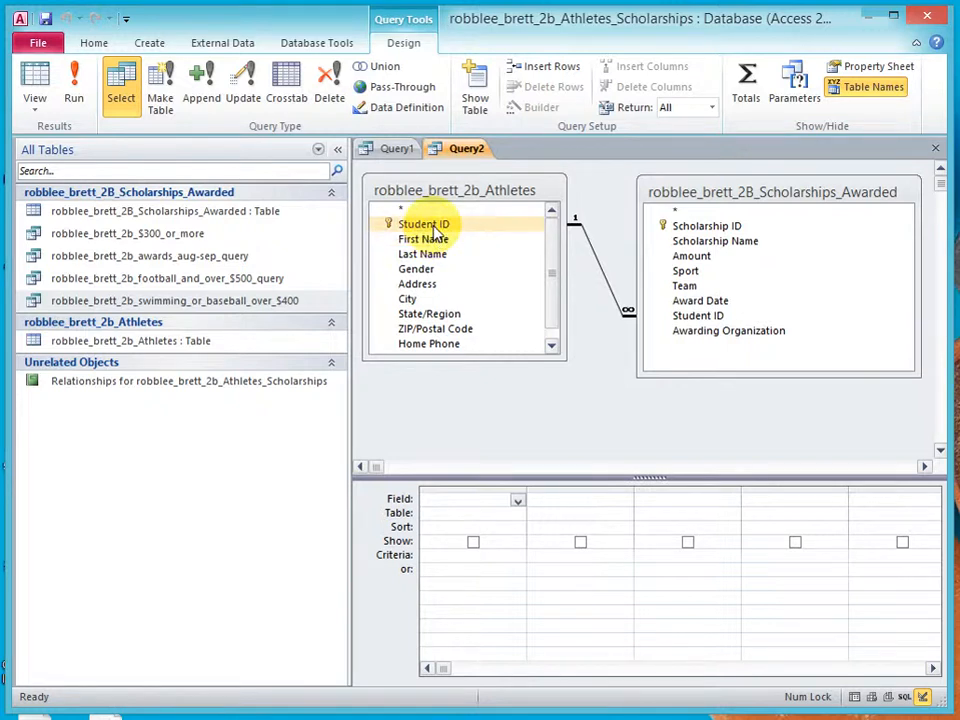
pyautogui.click(712, 318)
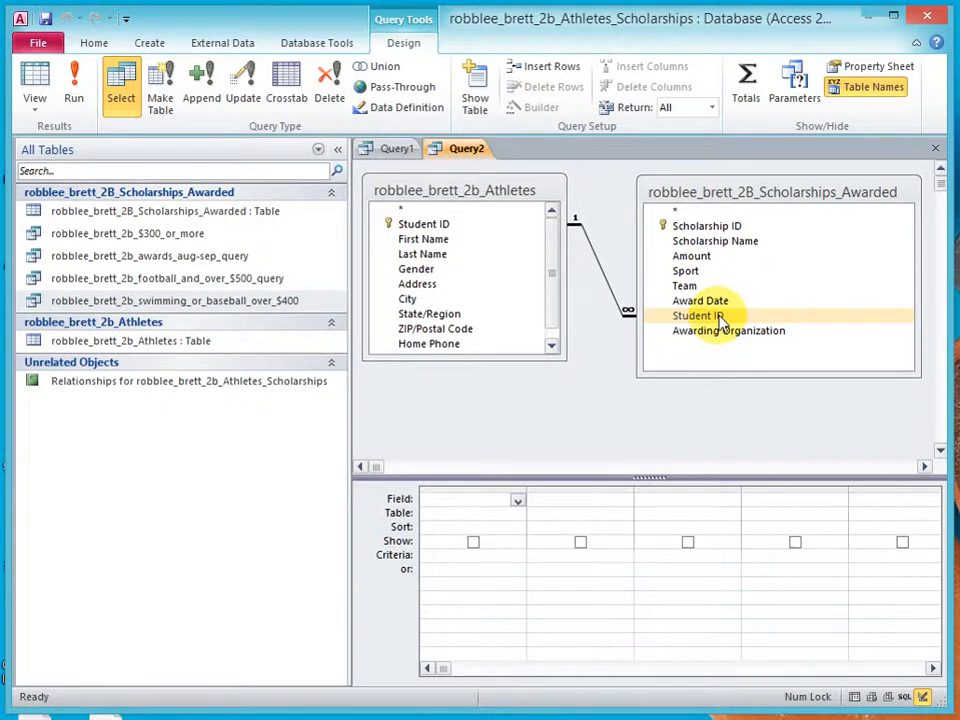
pyautogui.click(518, 241)
pyautogui.click(508, 224)
pyautogui.click(676, 318)
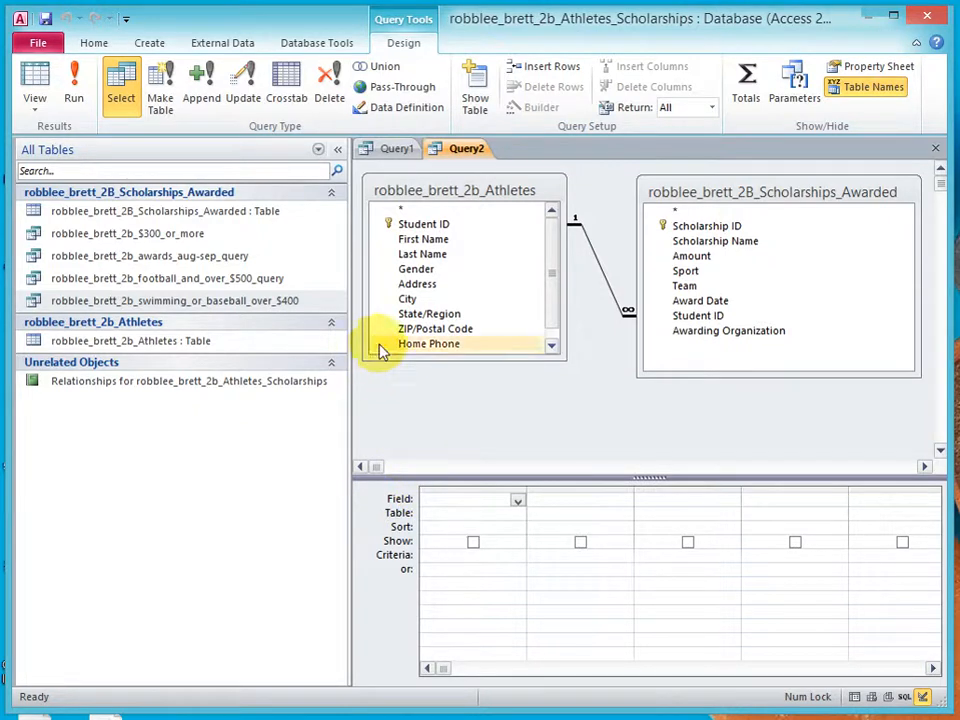
# Add First Name, Last Name, College E-mail and Home Phone from the Athletes table to the query grid, in that order.
pyautogui.doubleClick(424, 242)
pyautogui.doubleClick(422, 254)
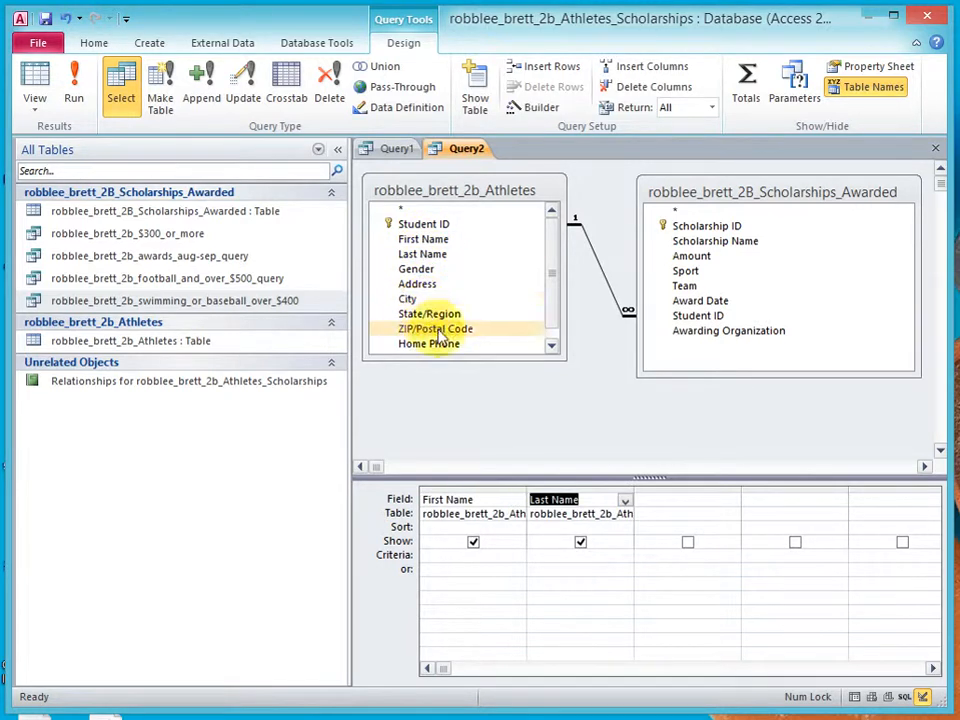
pyautogui.click(558, 357)
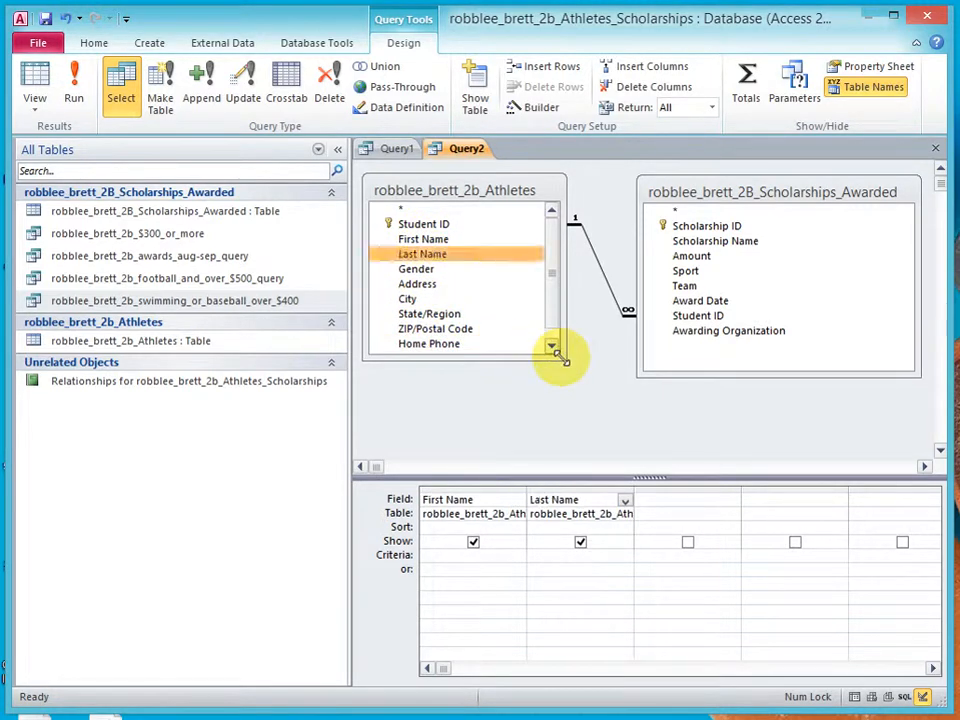
pyautogui.moveTo(558, 357); pyautogui.dragTo(561, 378)
pyautogui.doubleClick(437, 362)
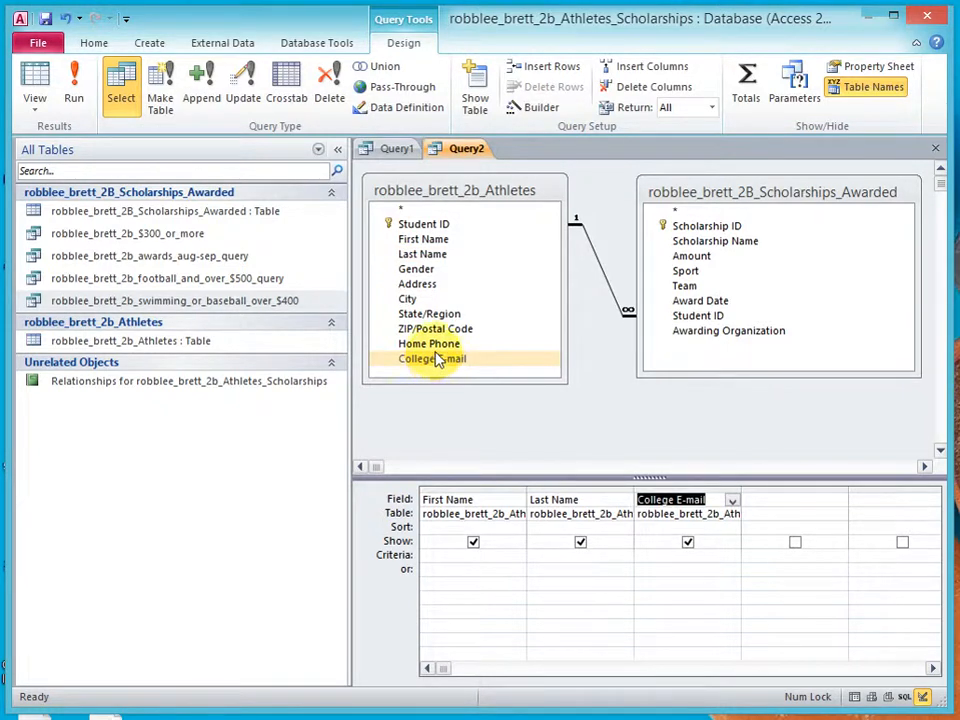
pyautogui.click(435, 345)
pyautogui.doubleClick(435, 345)
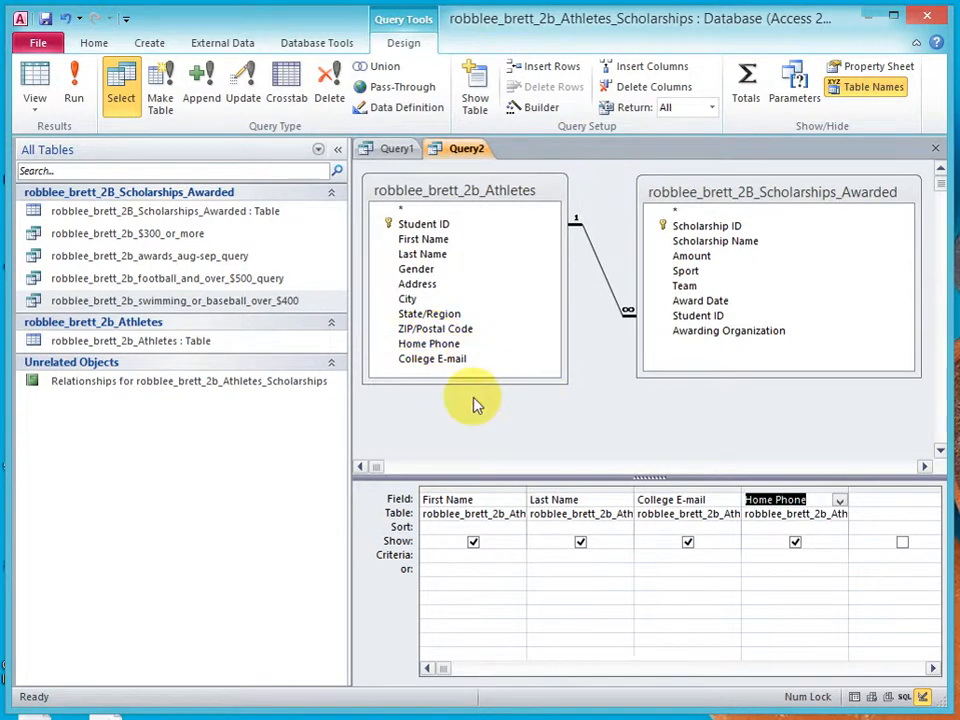
# Sort the query by Last Name in ascending order.
pyautogui.click(619, 528)
pyautogui.click(624, 529)
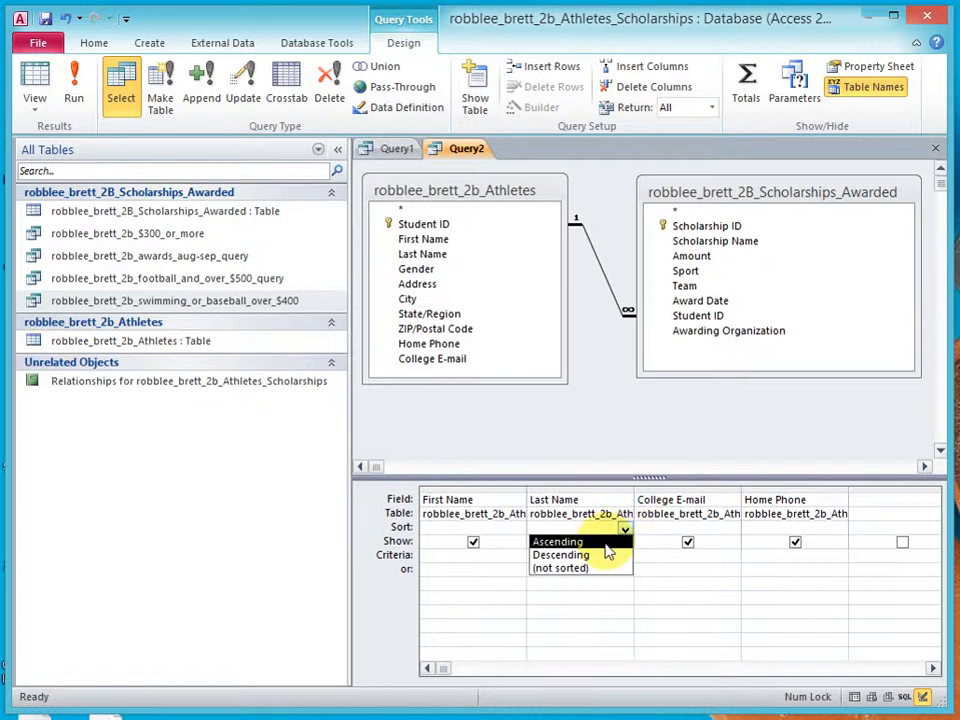
pyautogui.click(611, 543)
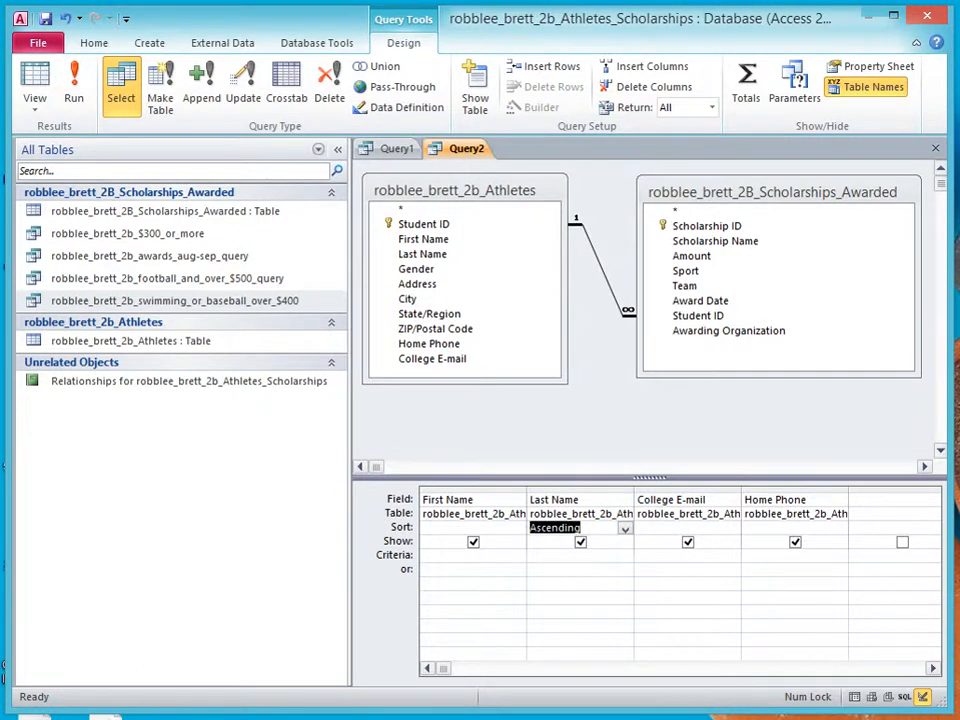
# Add Scholarship Name, Sport and Amount from the Scholarships Awarded table to the query grid, in that order.
pyautogui.click(836, 211)
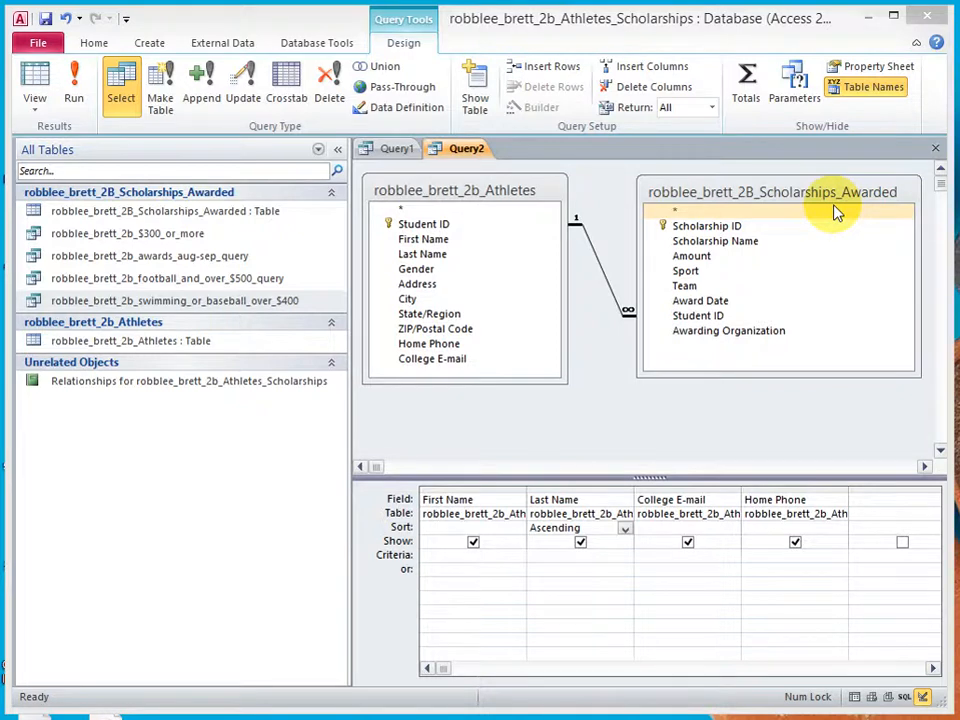
pyautogui.click(707, 257)
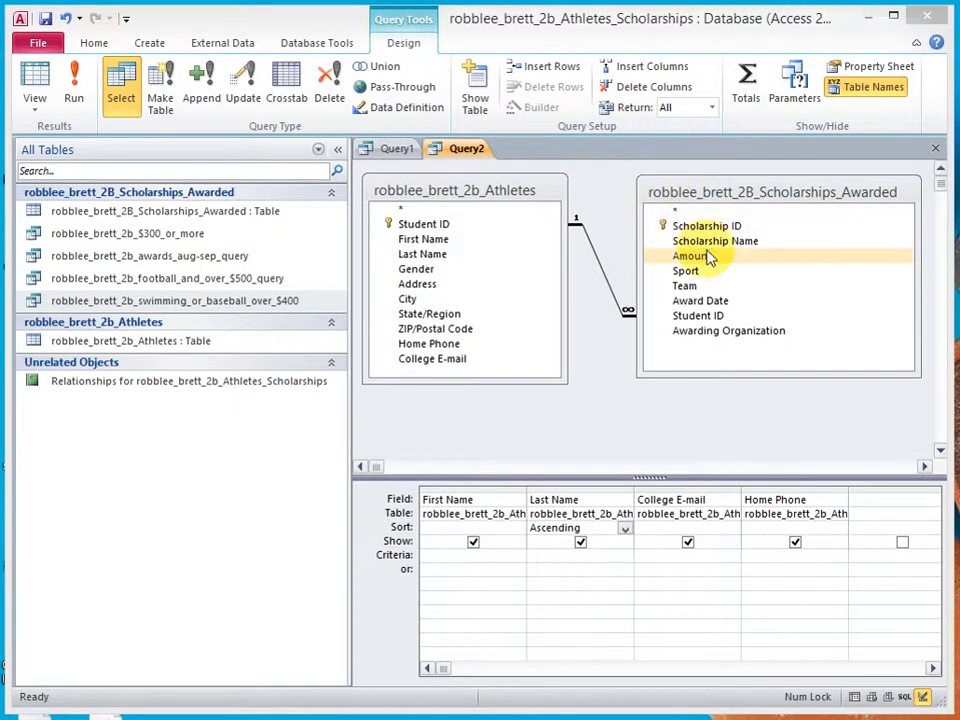
pyautogui.doubleClick(703, 242)
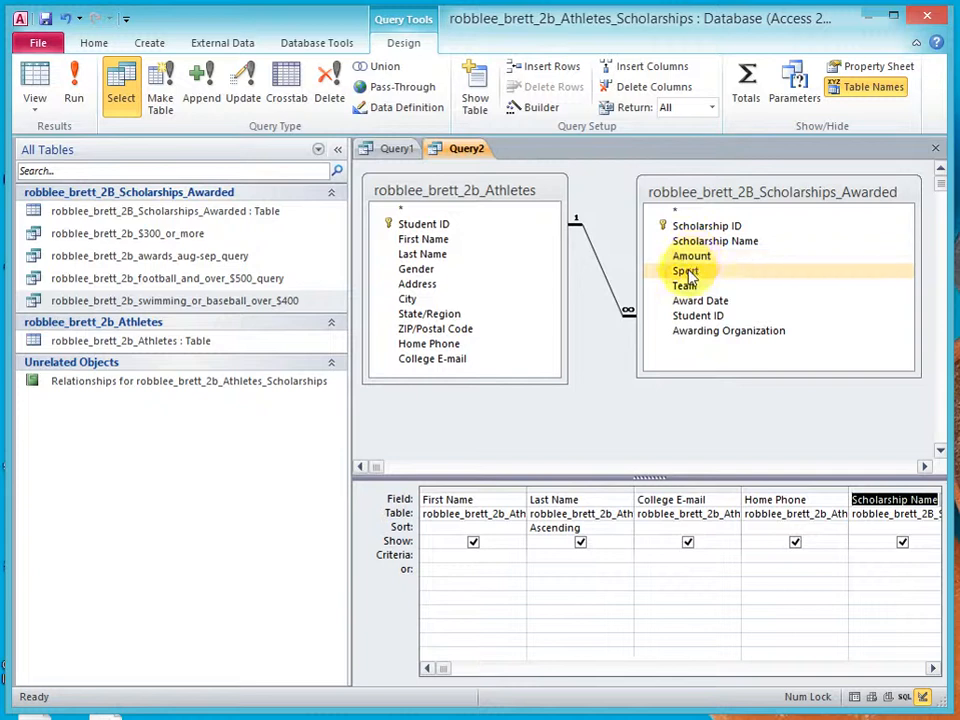
pyautogui.click(700, 300)
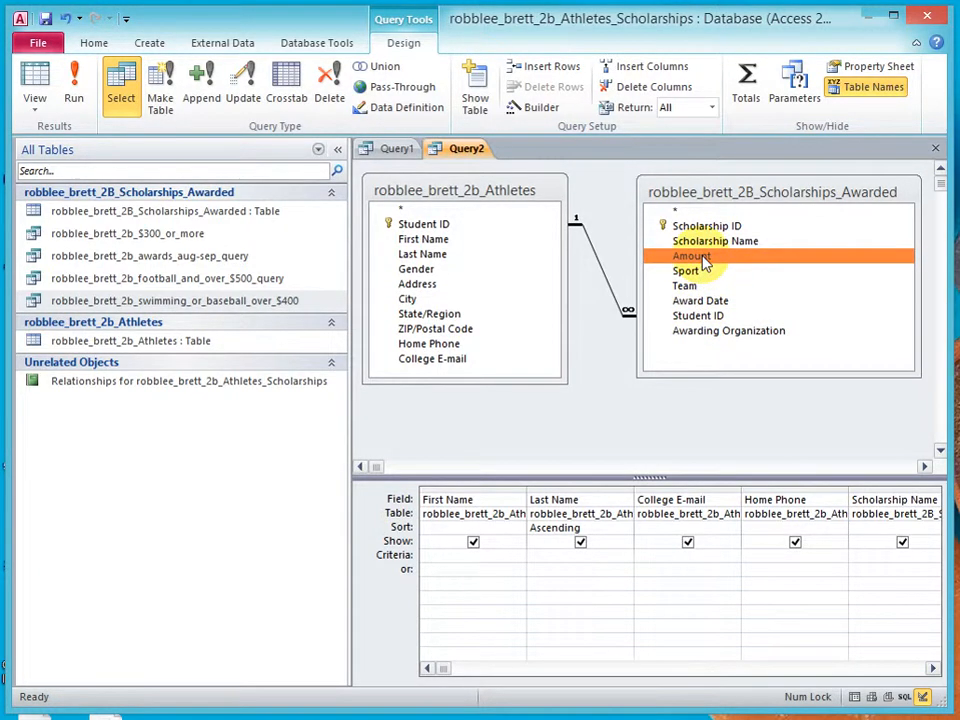
pyautogui.click(933, 668)
pyautogui.click(933, 668)
pyautogui.click(933, 668)
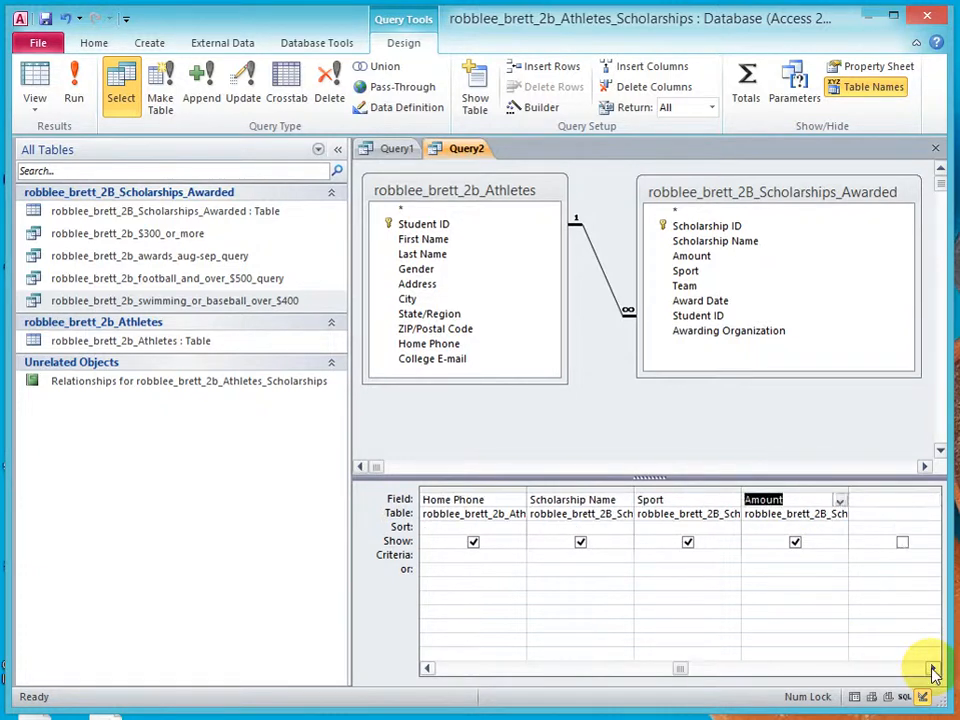
# Set the criteria of the Sport field to swimming or tennis.
pyautogui.click(458, 668)
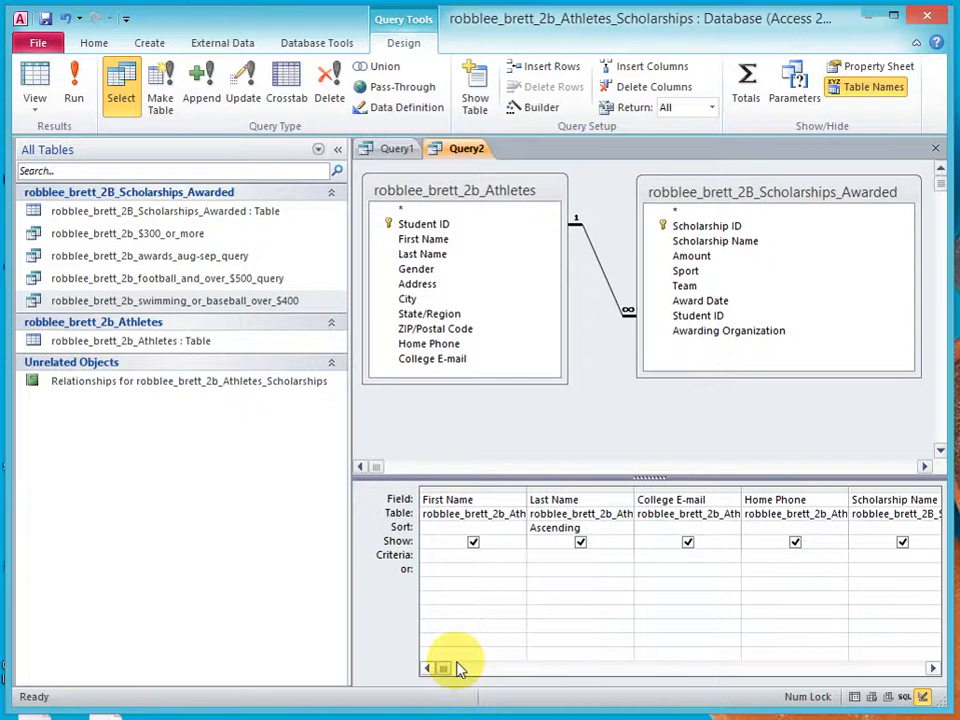
pyautogui.click(832, 668)
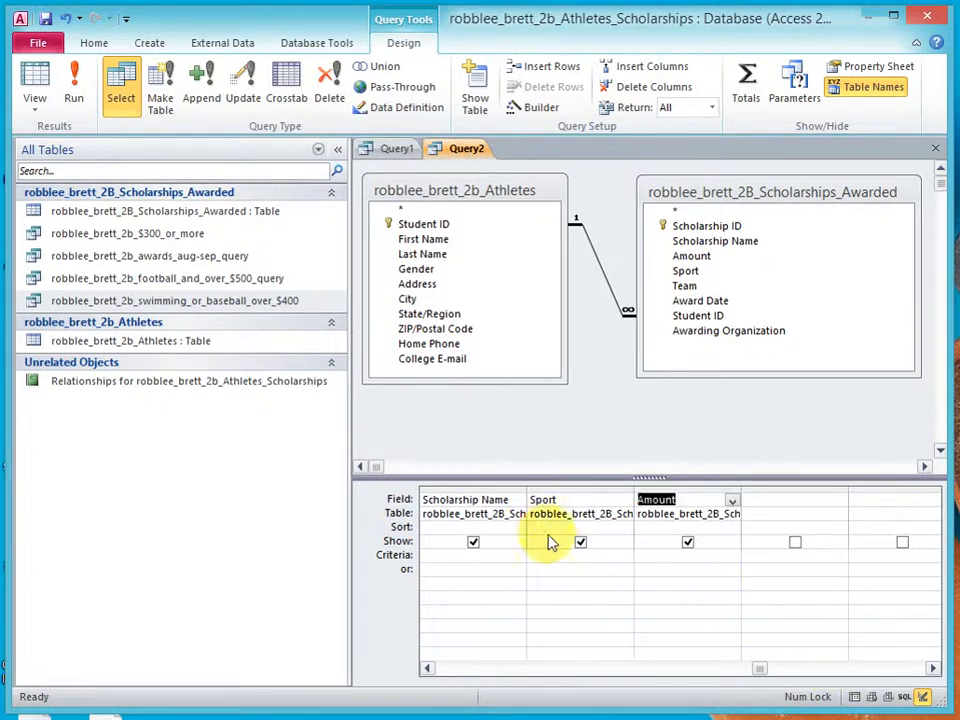
pyautogui.click(560, 558)
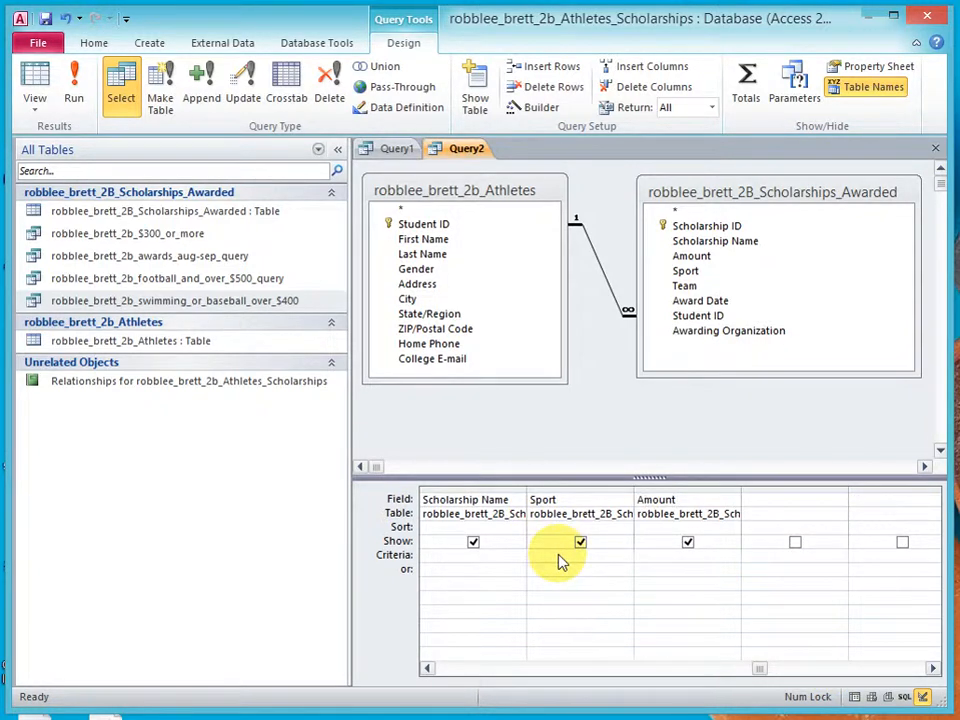
pyautogui.write('swimming or tennis')
pyautogui.press('Return')
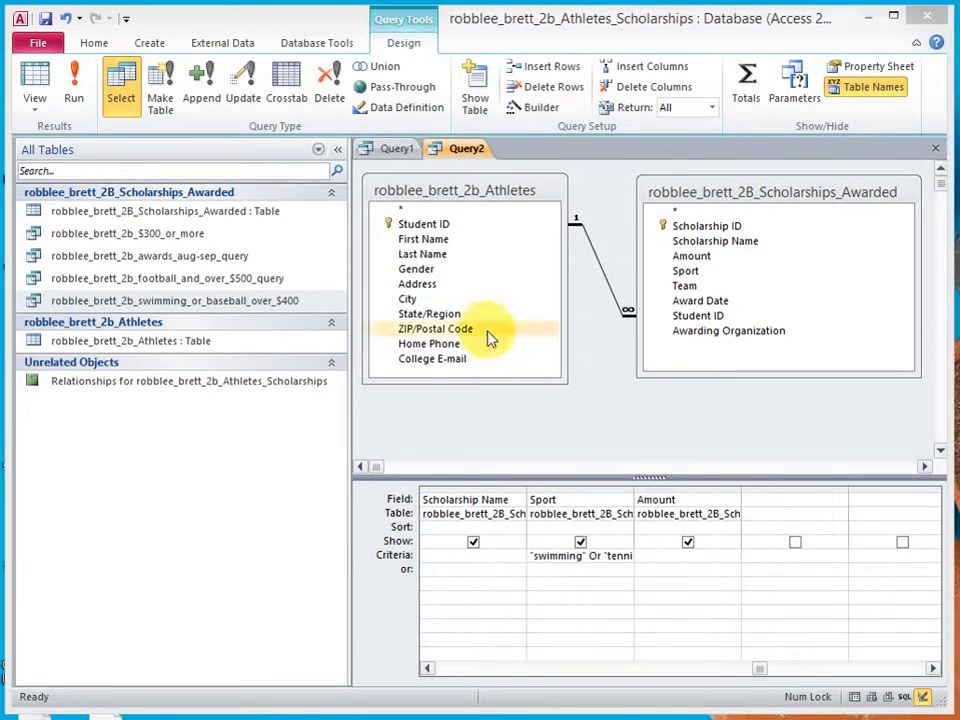
# Run the query and review all result columns from First Name through Amount.
pyautogui.click(76, 86)
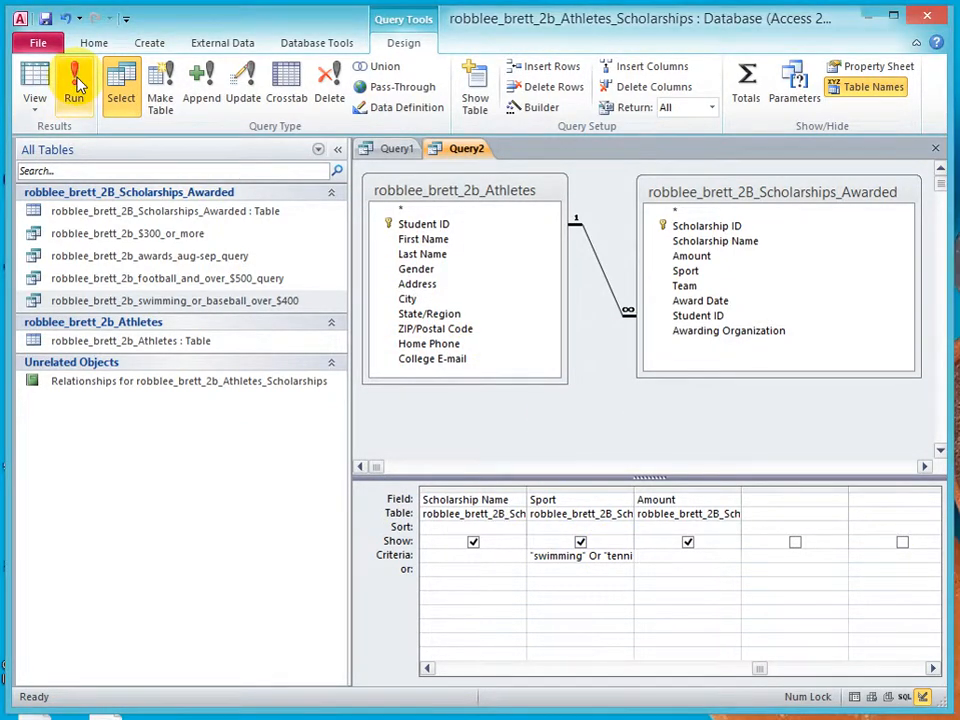
pyautogui.click(76, 86)
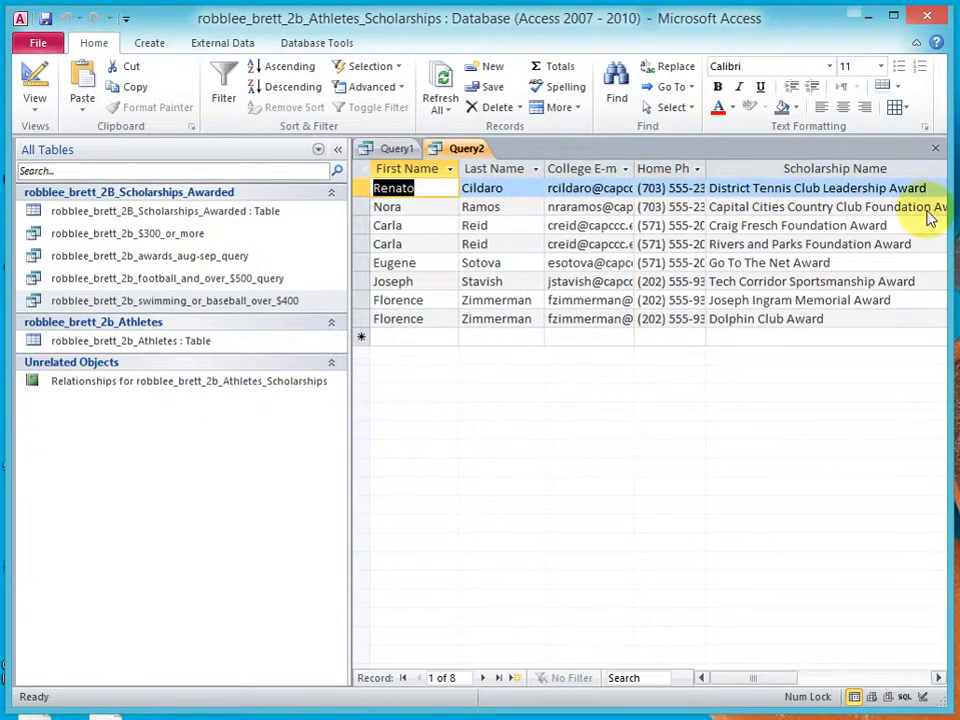
pyautogui.click(940, 677)
pyautogui.click(940, 677)
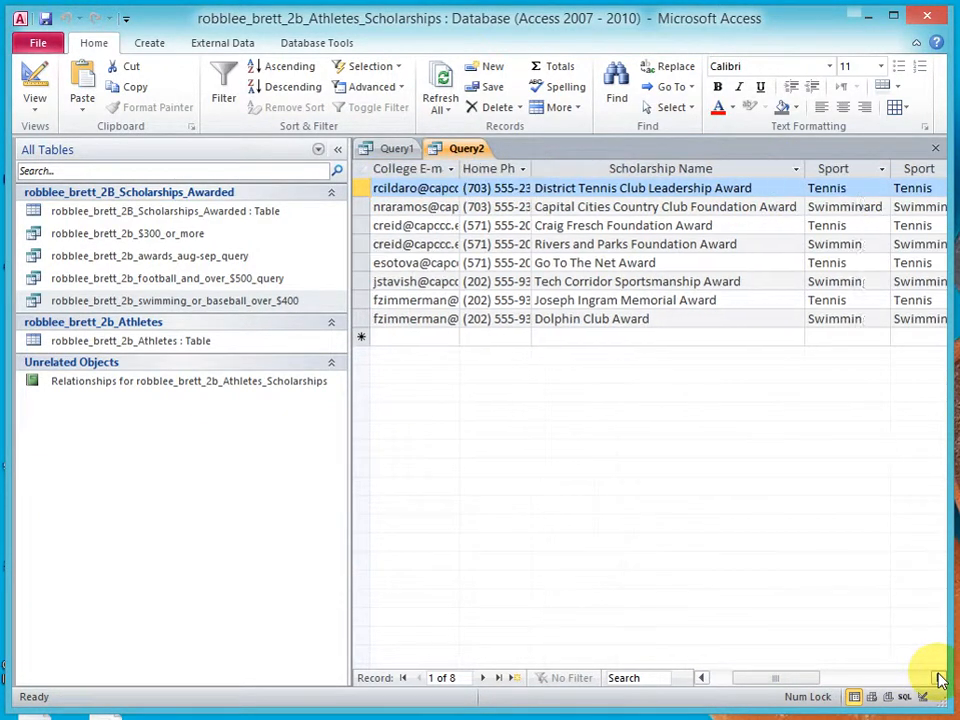
pyautogui.click(940, 677)
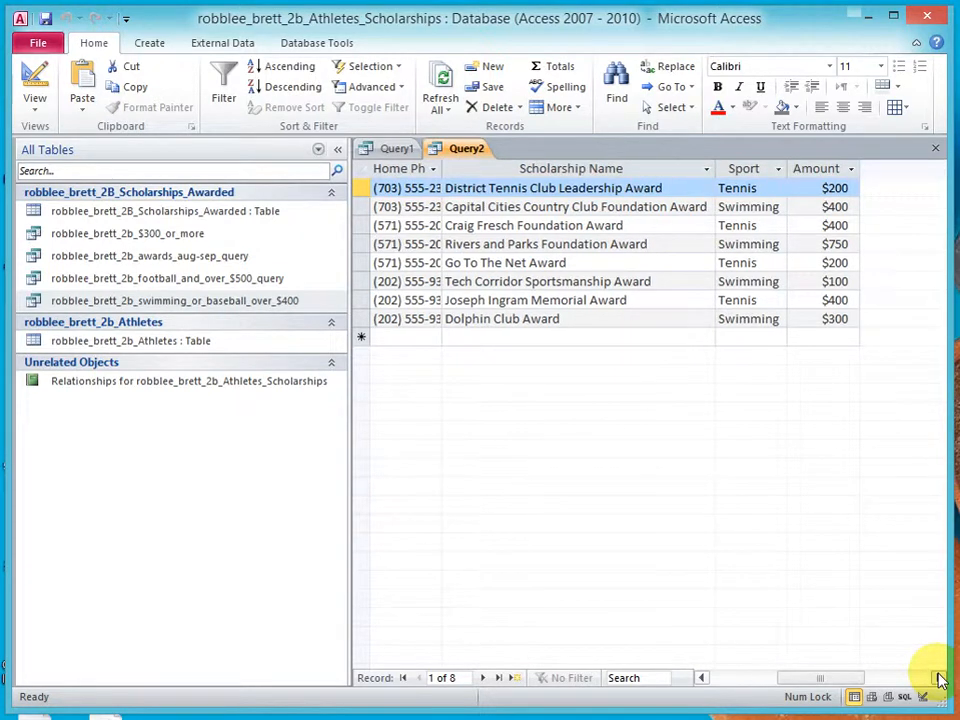
pyautogui.click(701, 677)
pyautogui.click(701, 677)
pyautogui.click(701, 677)
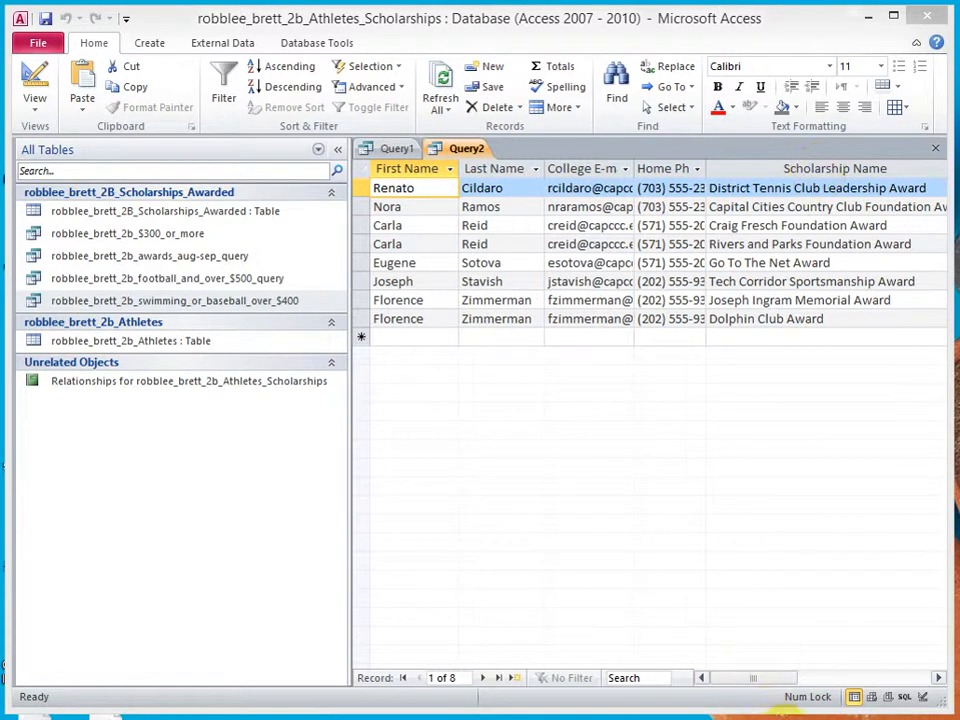
# Open the database relationships, examine the Student ID link between the two tables, and close the relationships view.
pyautogui.click(298, 46)
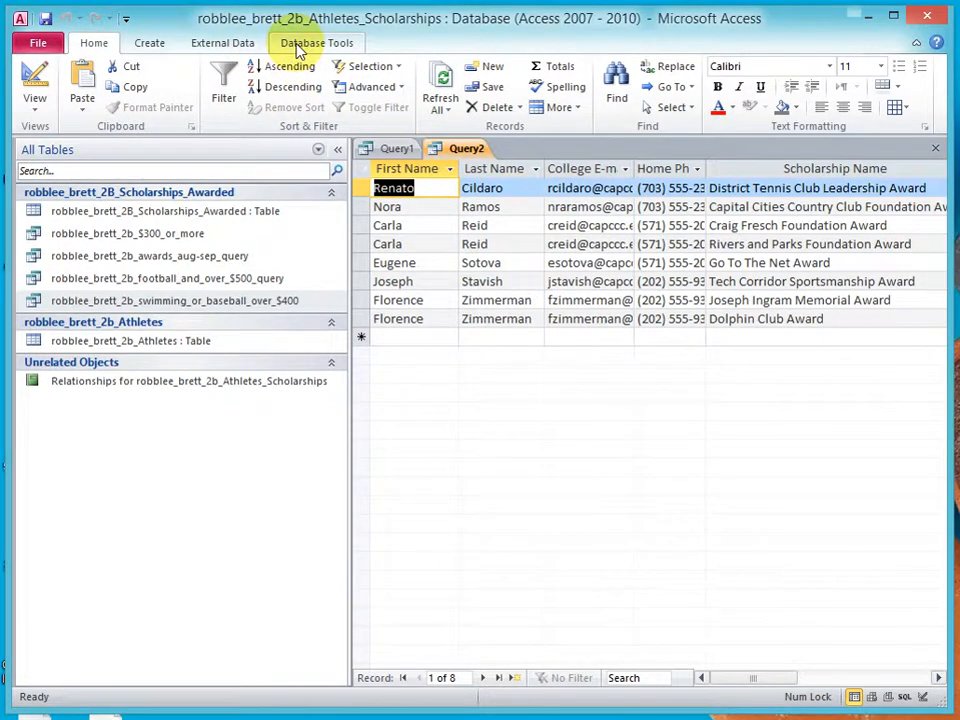
pyautogui.click(298, 46)
pyautogui.click(229, 96)
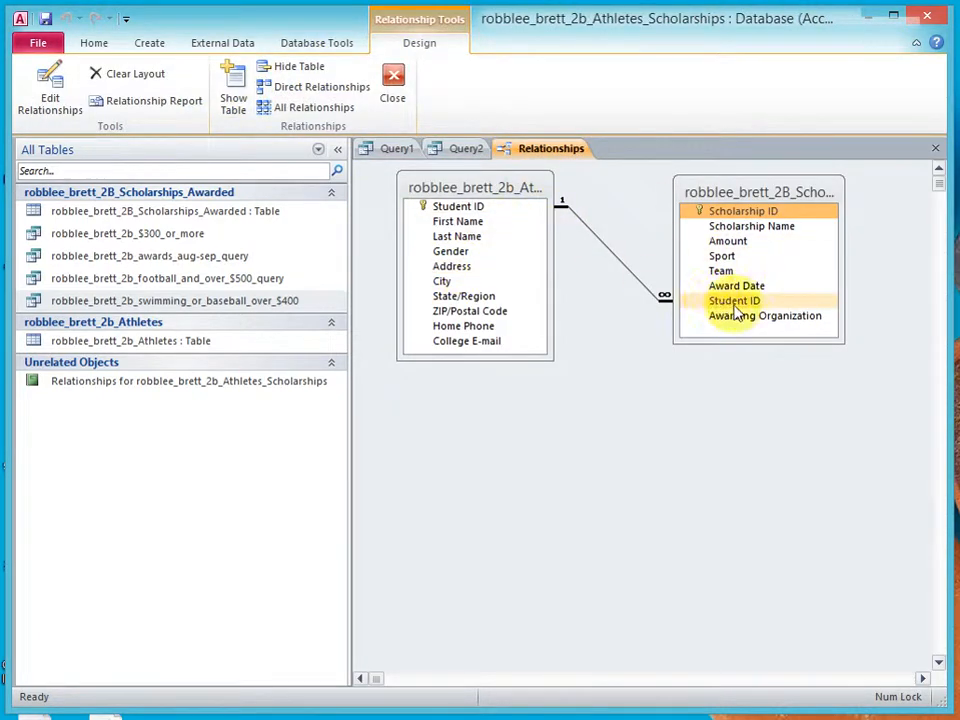
pyautogui.click(392, 86)
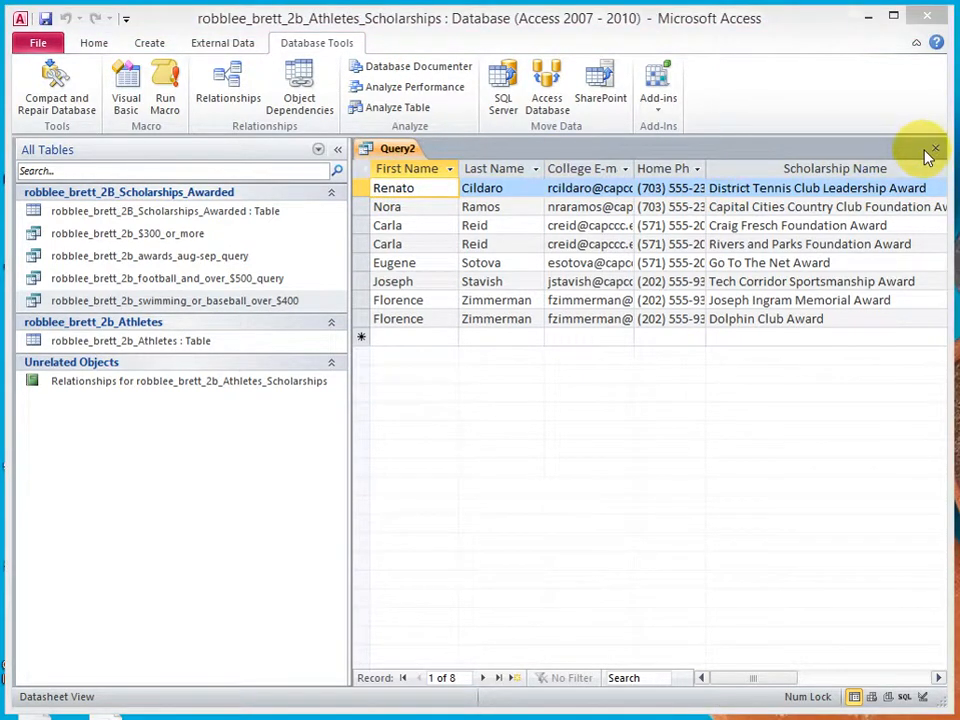
# Close and save the query, naming it with the other queries' owner-name prefix followed by _2b_swimming_or_tennis_query.
pyautogui.click(934, 150)
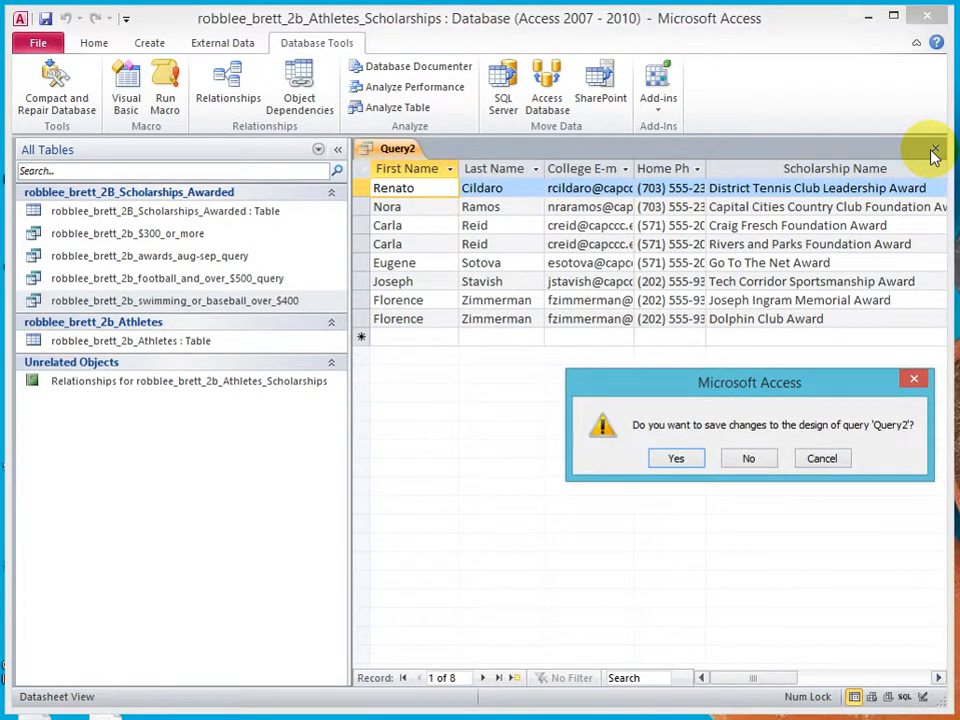
pyautogui.click(676, 458)
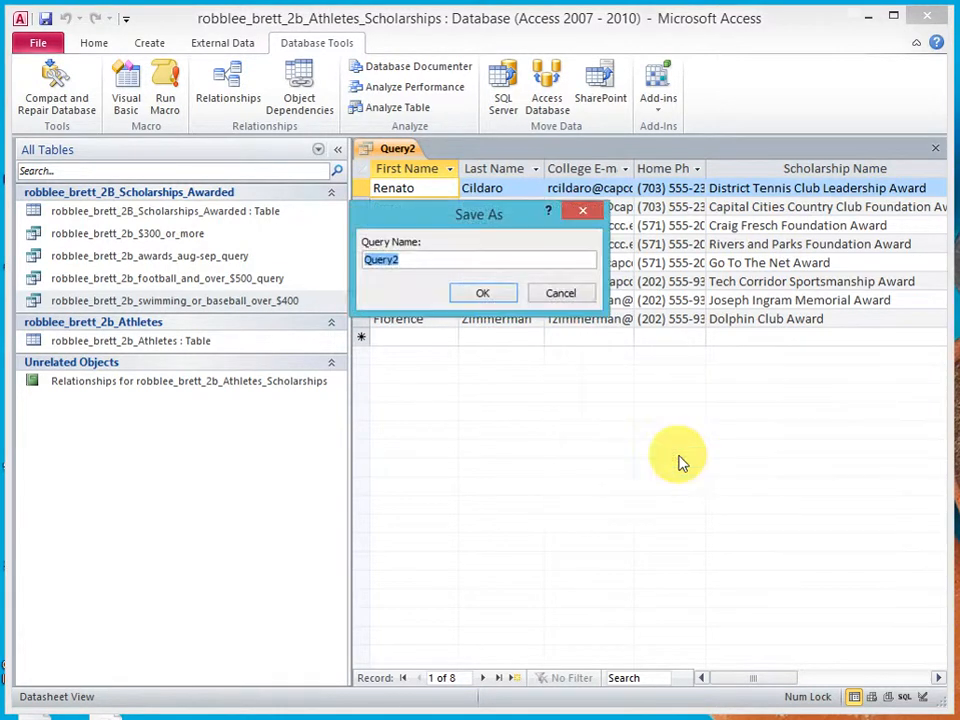
pyautogui.write('robblee_brett_2b_swimming_or_tennis_q')
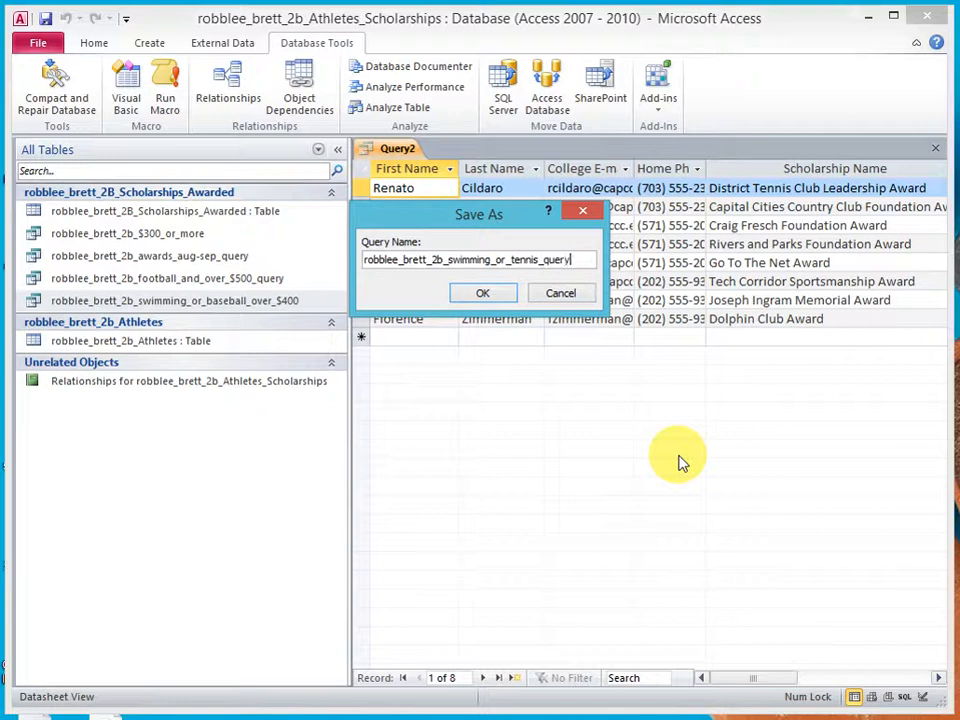
pyautogui.click(483, 293)
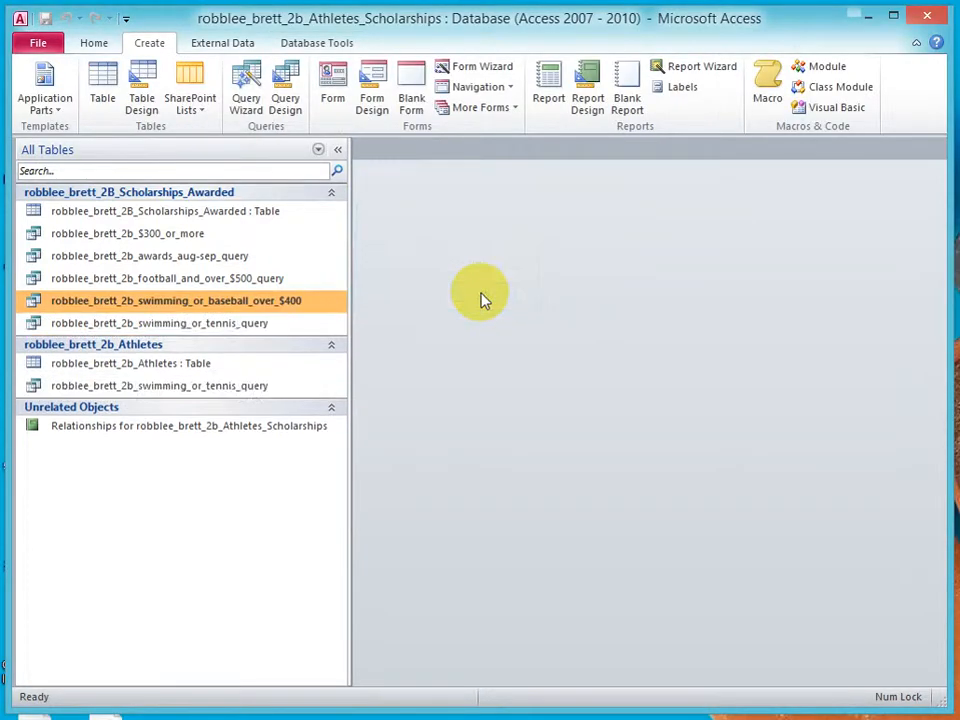
# Open the swimming-or-tennis query in print preview and set its page orientation to landscape.
pyautogui.doubleClick(236, 330)
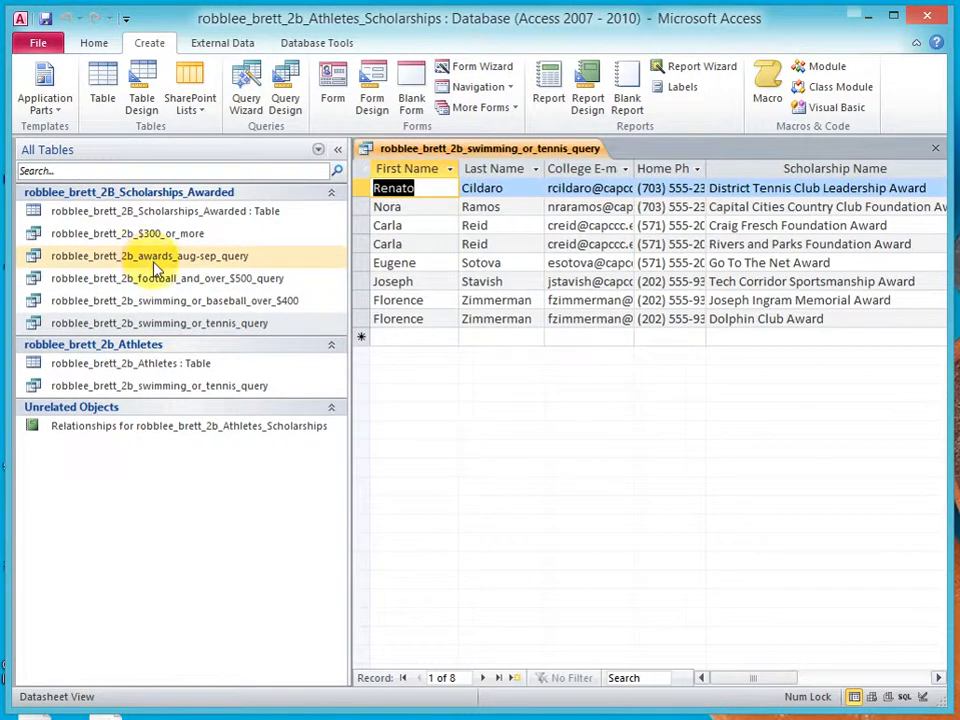
pyautogui.click(36, 42)
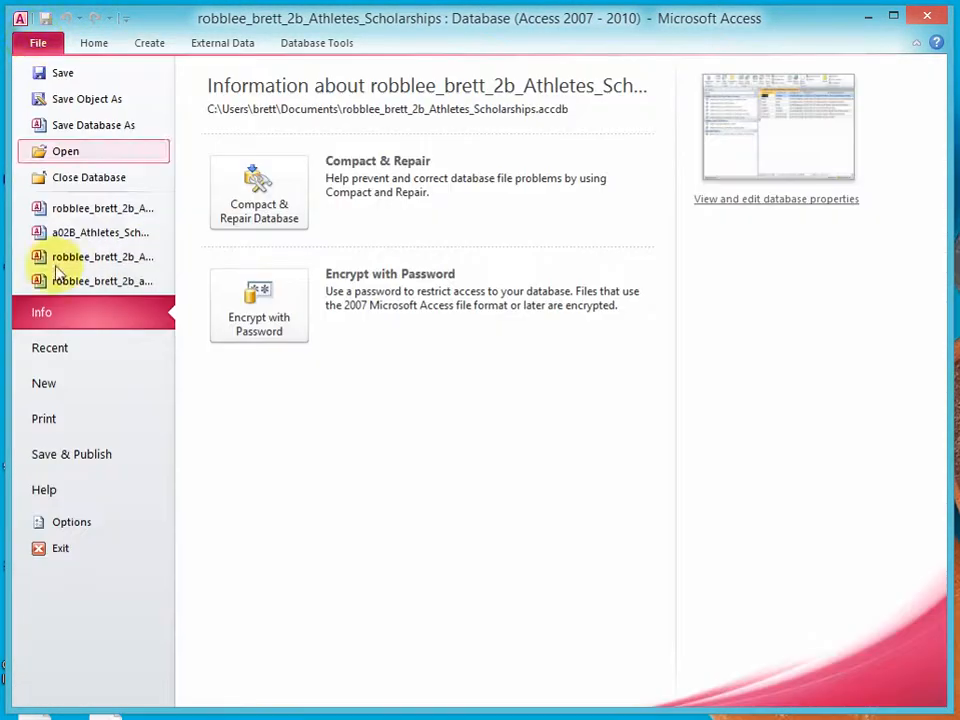
pyautogui.click(58, 420)
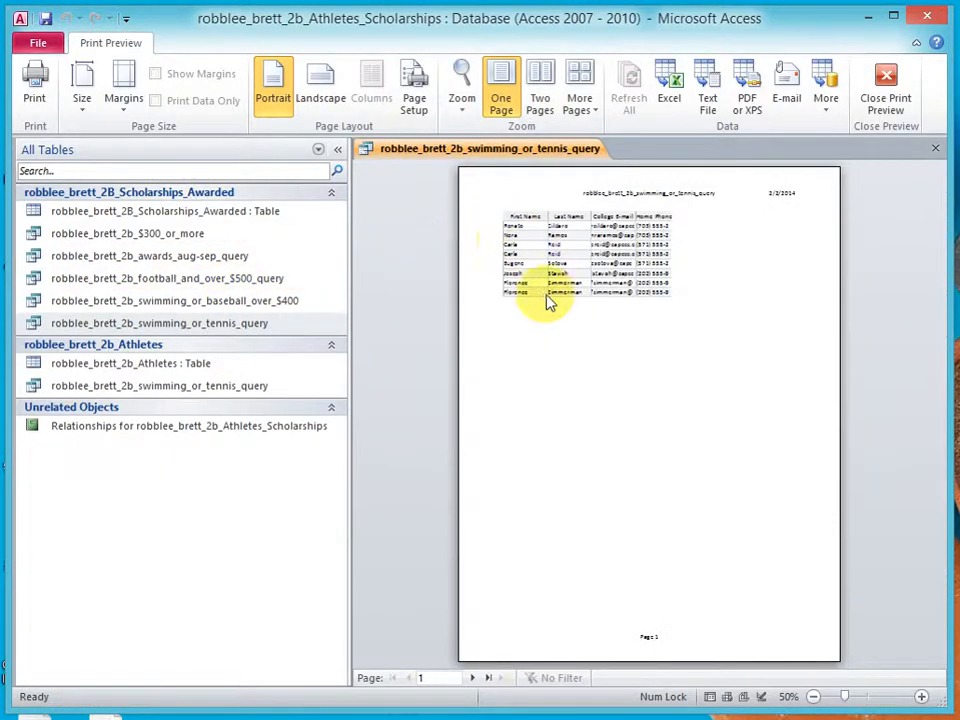
pyautogui.click(323, 90)
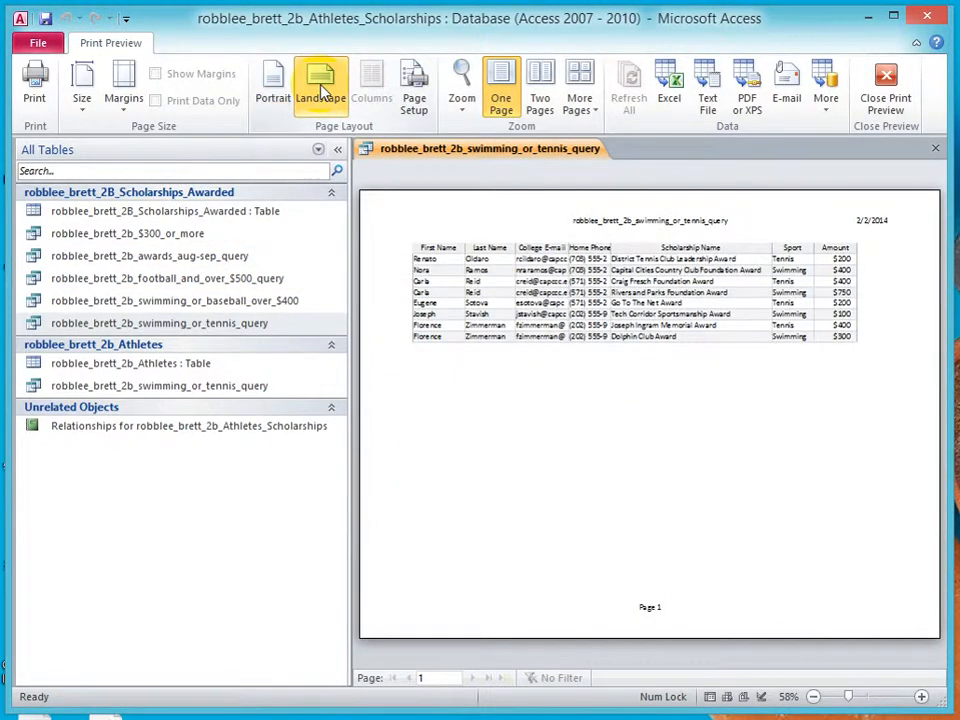
# Examine the landscape preview up close, checking the columns from First Name through Amount, and return to the whole-page view.
pyautogui.click(660, 318)
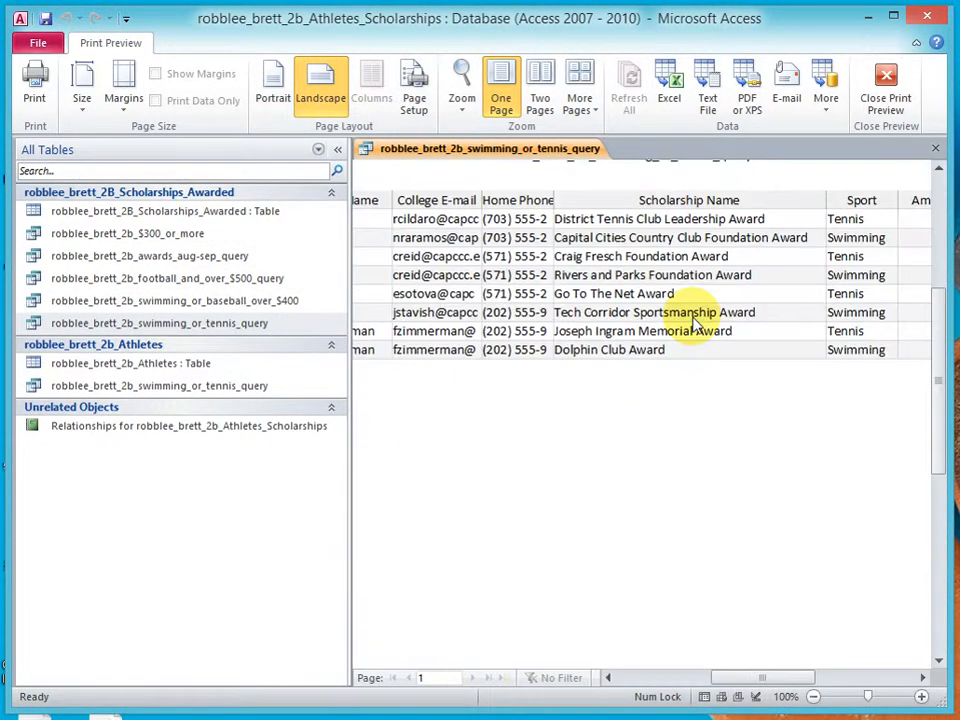
pyautogui.click(842, 677)
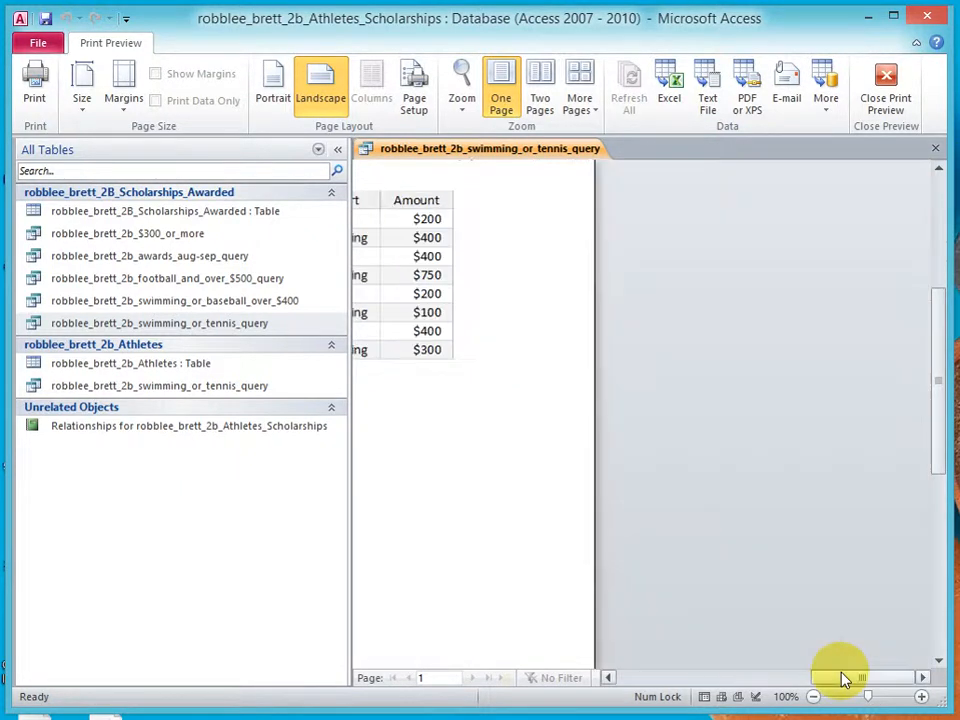
pyautogui.click(634, 677)
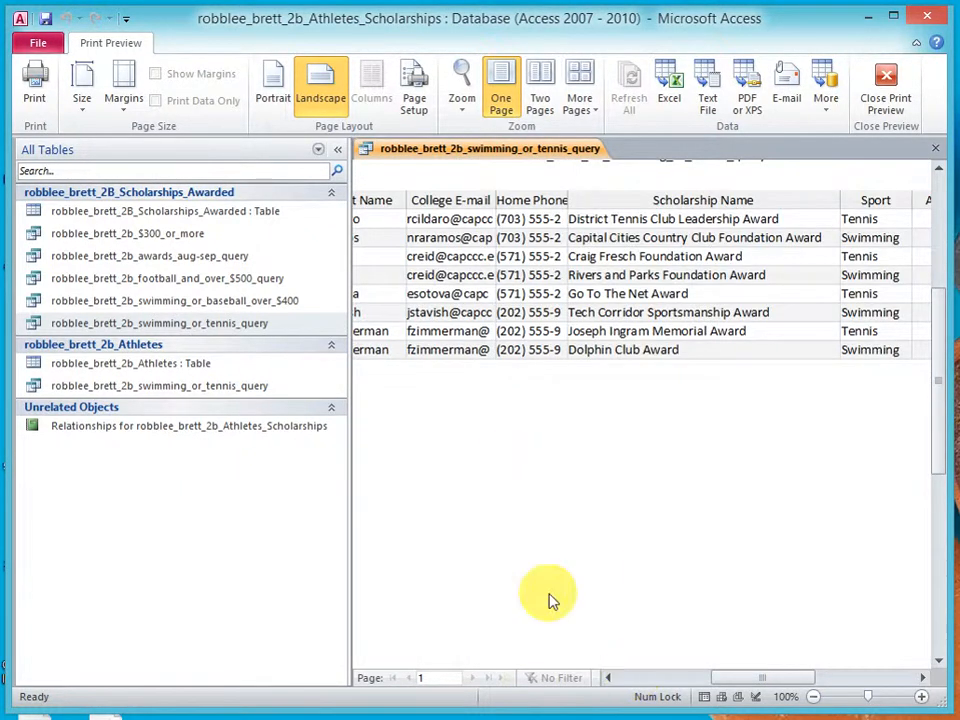
pyautogui.click(630, 680)
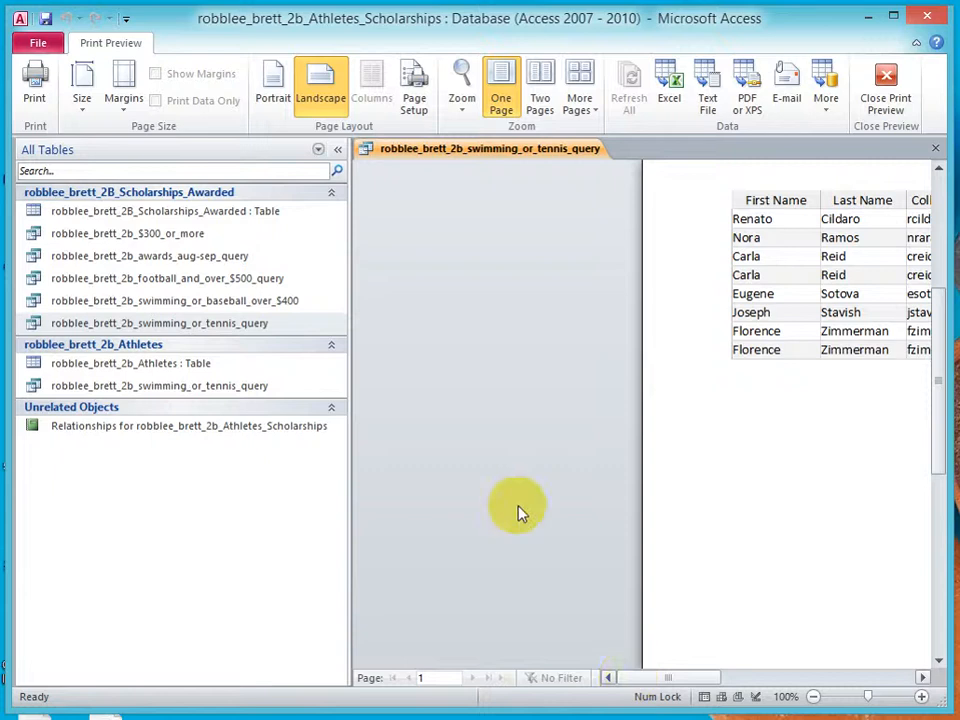
pyautogui.doubleClick(749, 307)
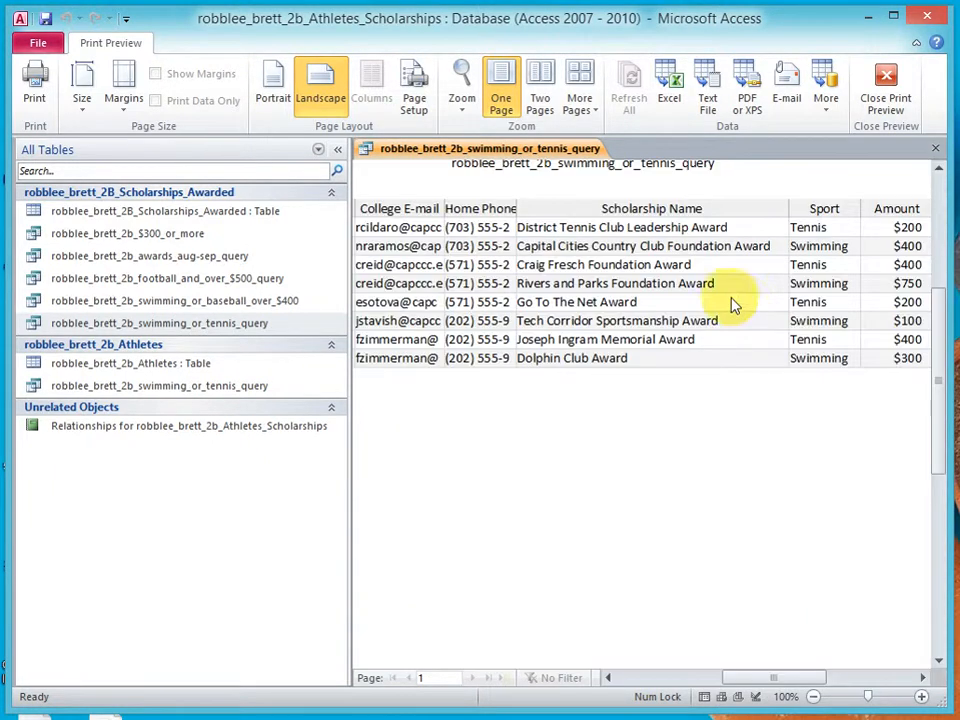
pyautogui.click(478, 250)
# Print the query to PDF with CutePDF Writer, saving it in Documents under the suggested file name, and close the preview and query.
pyautogui.click(34, 84)
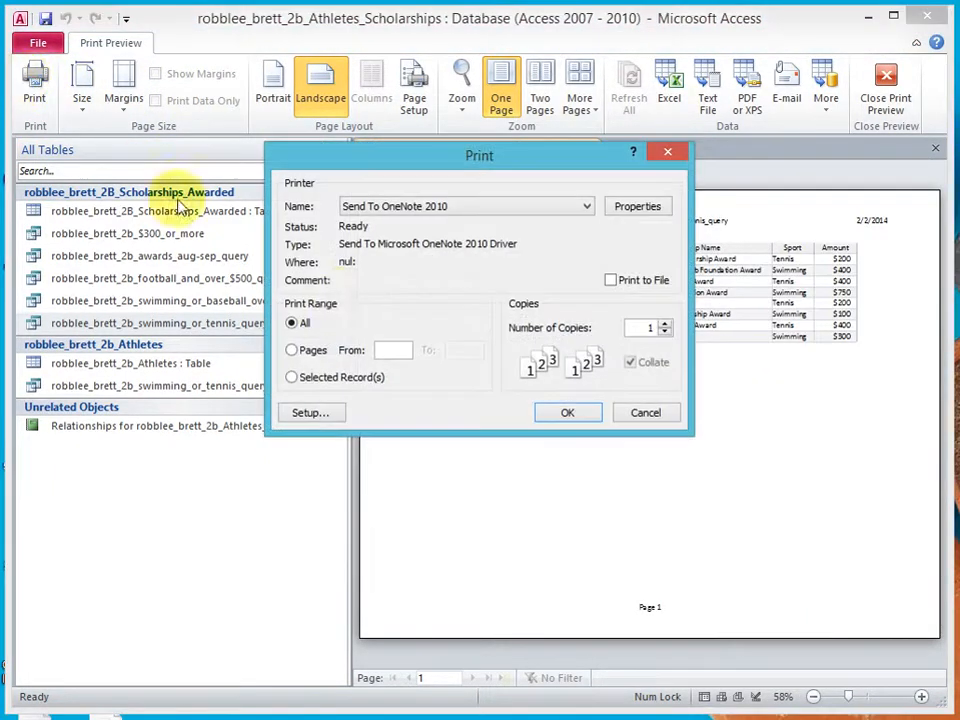
pyautogui.click(578, 210)
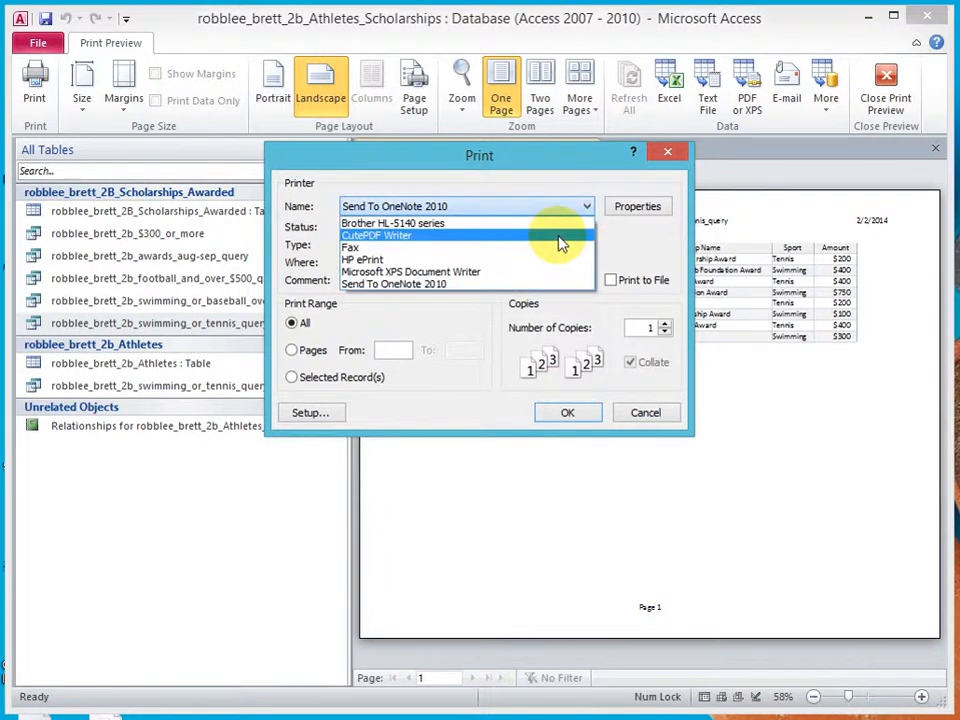
pyautogui.click(560, 243)
pyautogui.click(563, 412)
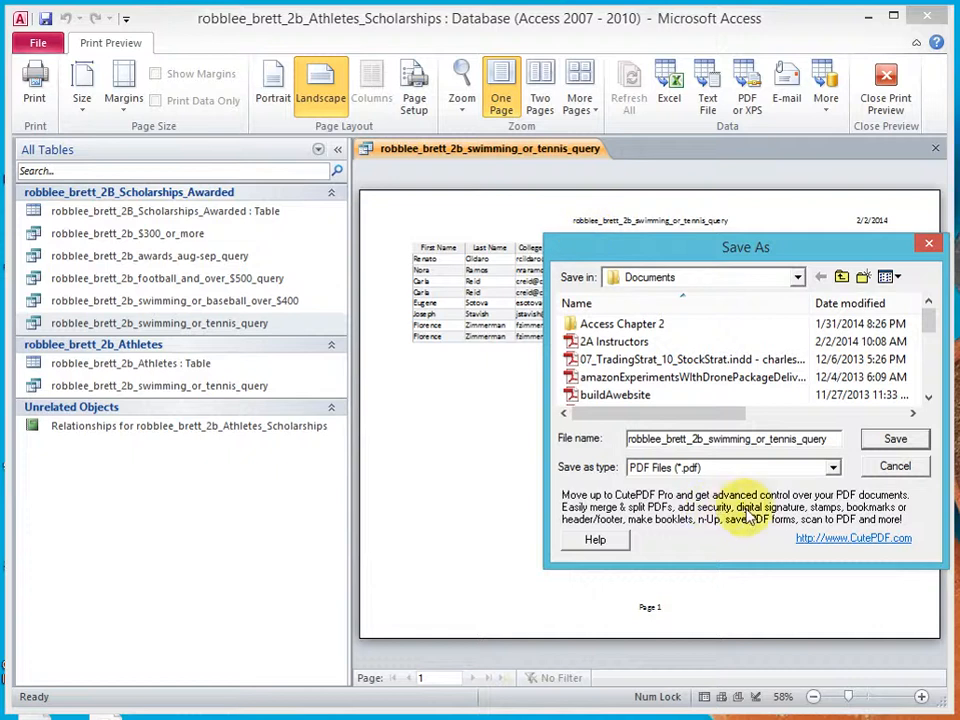
pyautogui.click(897, 441)
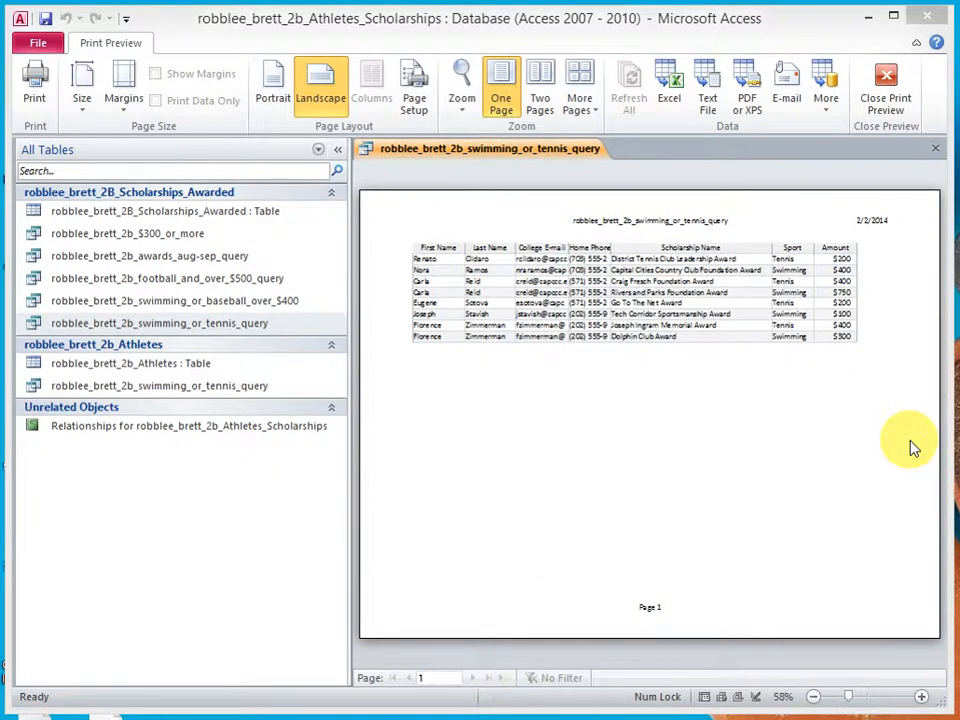
pyautogui.click(886, 80)
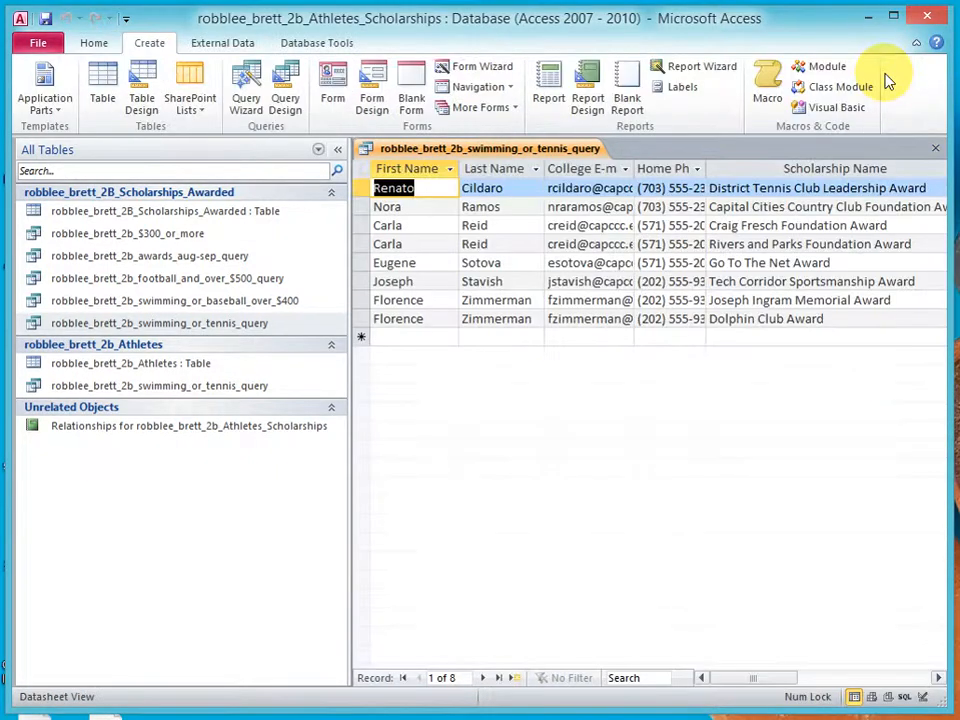
pyautogui.click(936, 149)
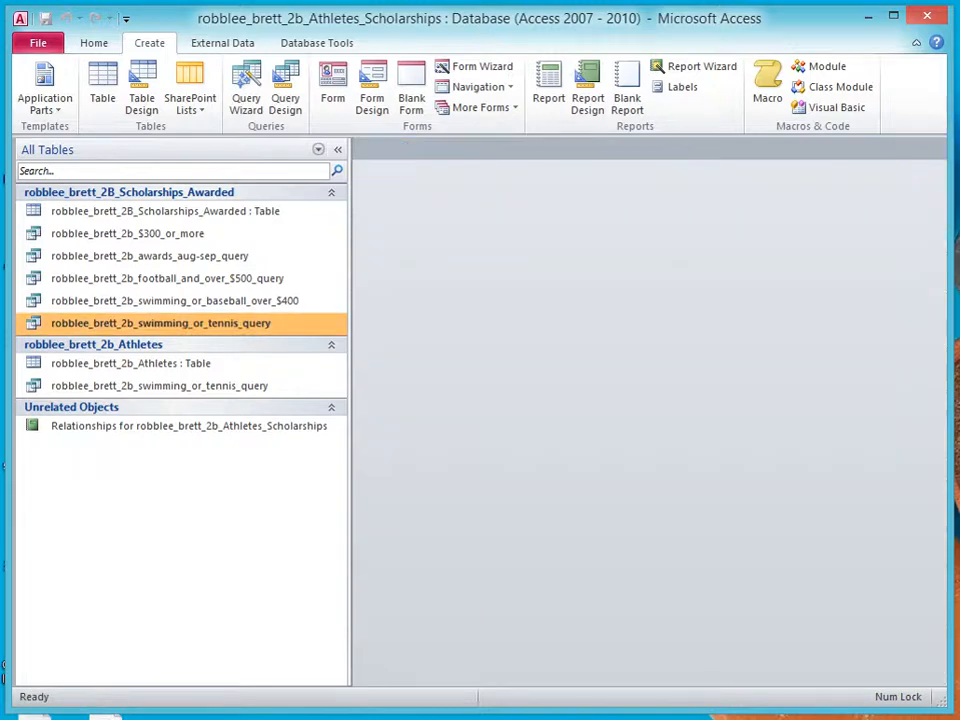